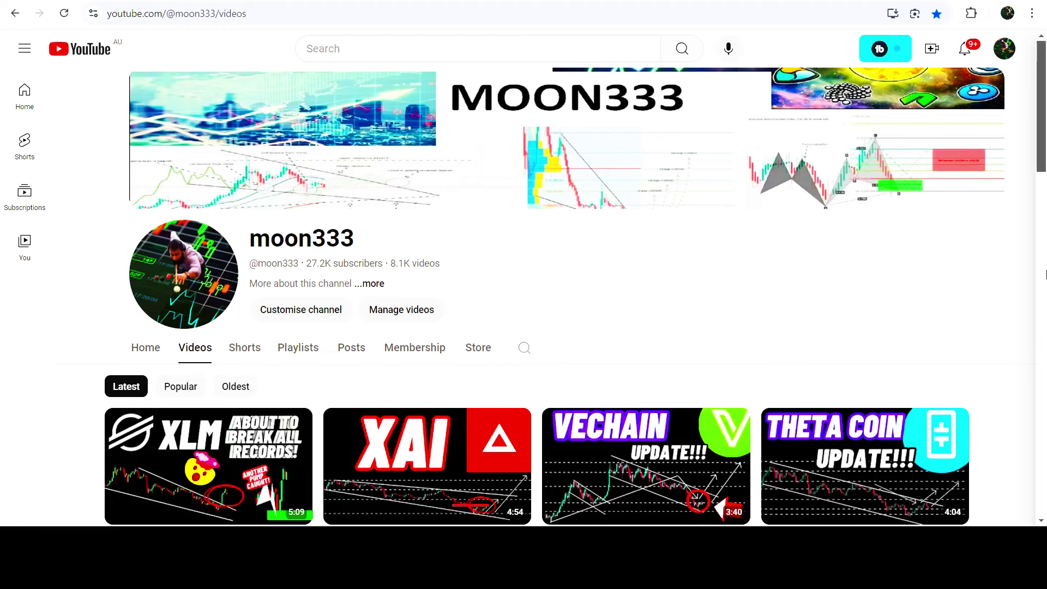
Scroll down the channel's Videos page past the latest uploads
left_click_drag(1045, 80, 1045, 237)
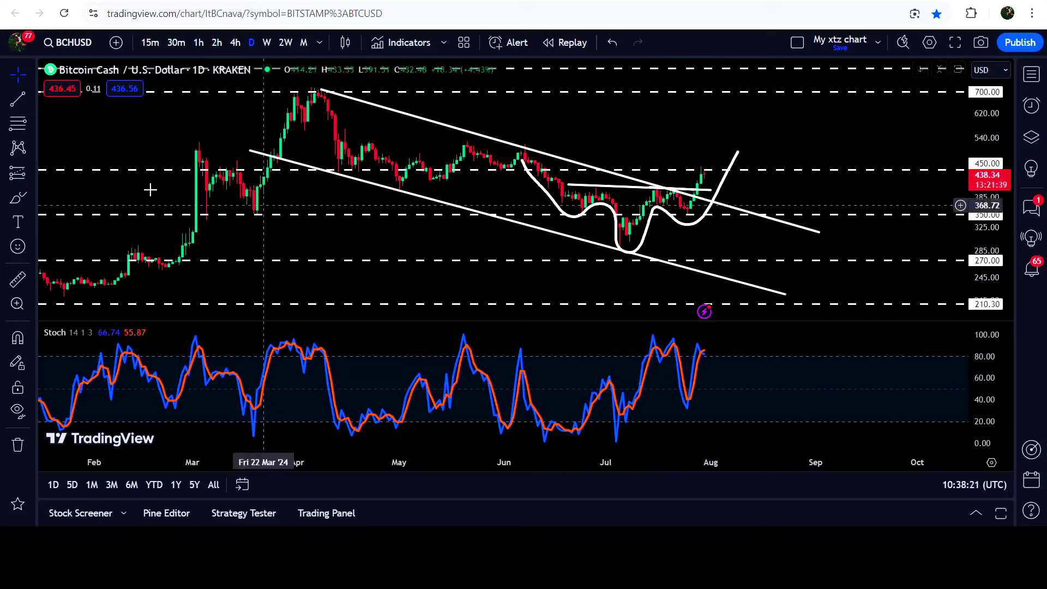
left_click(18, 98)
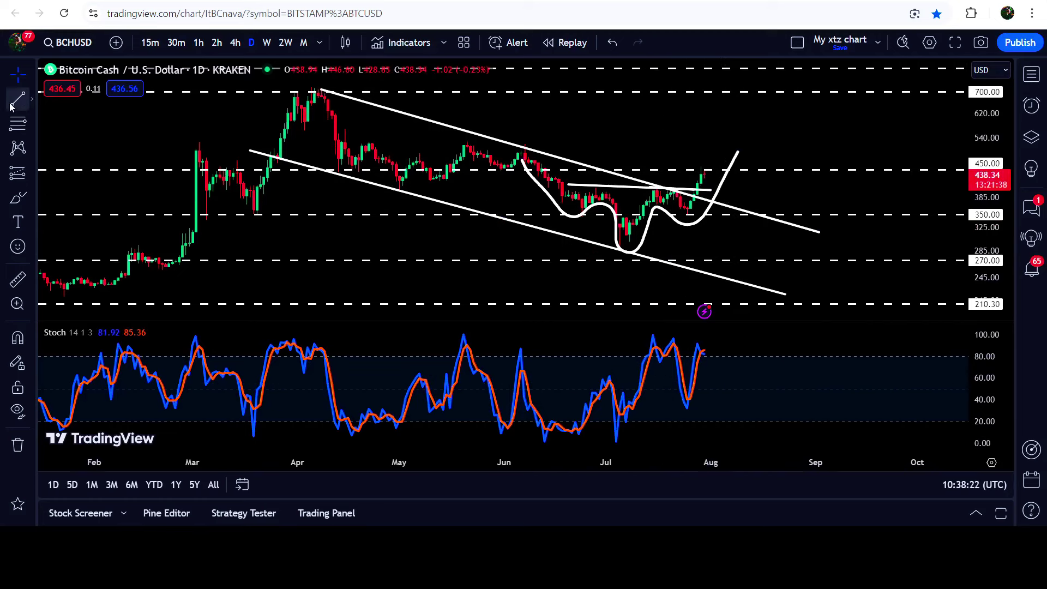
left_click(653, 333)
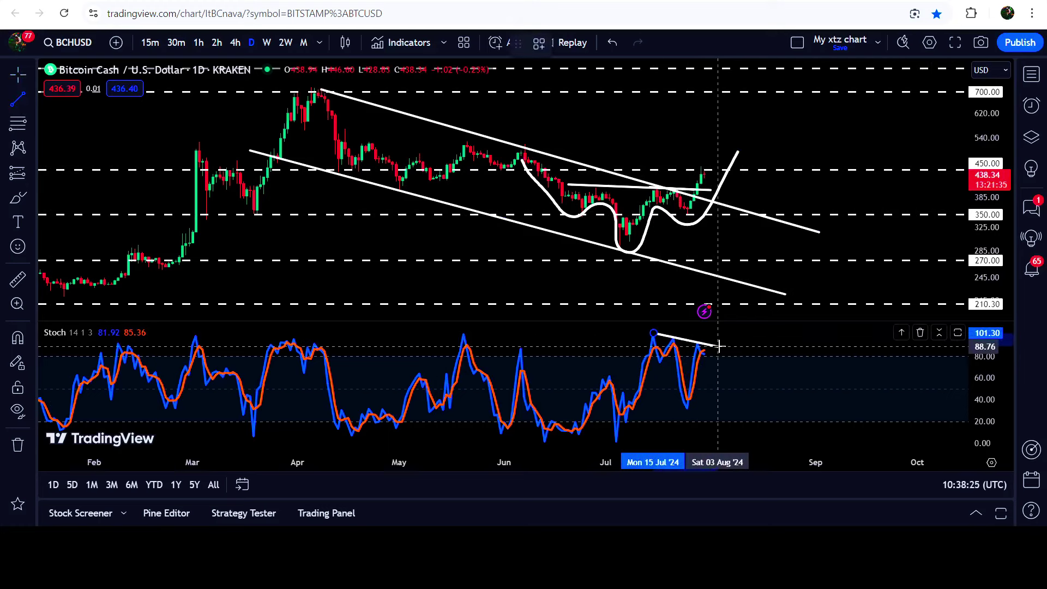
left_click(721, 348)
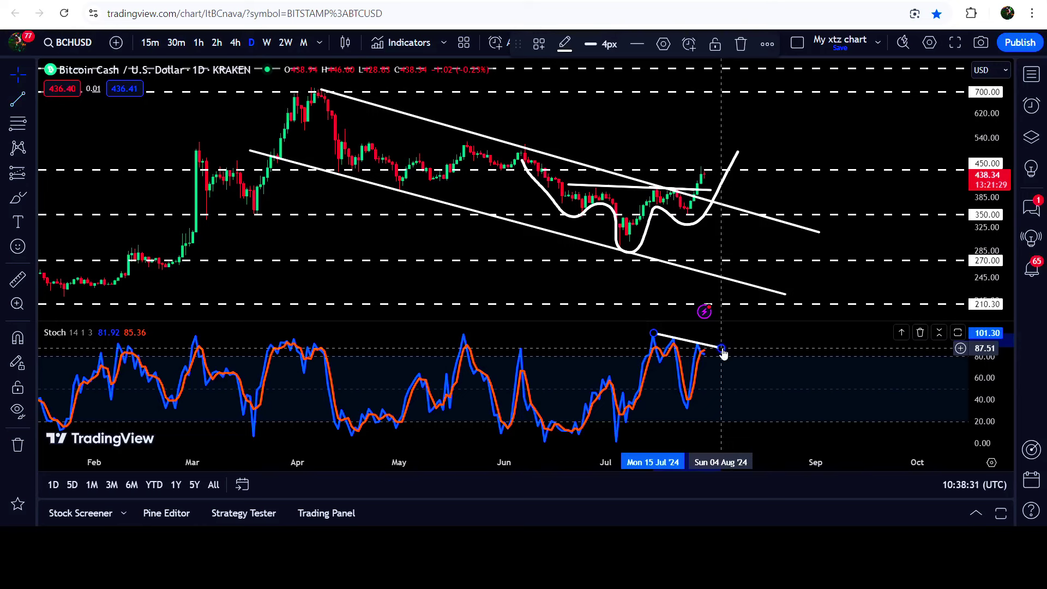
key("Delete")
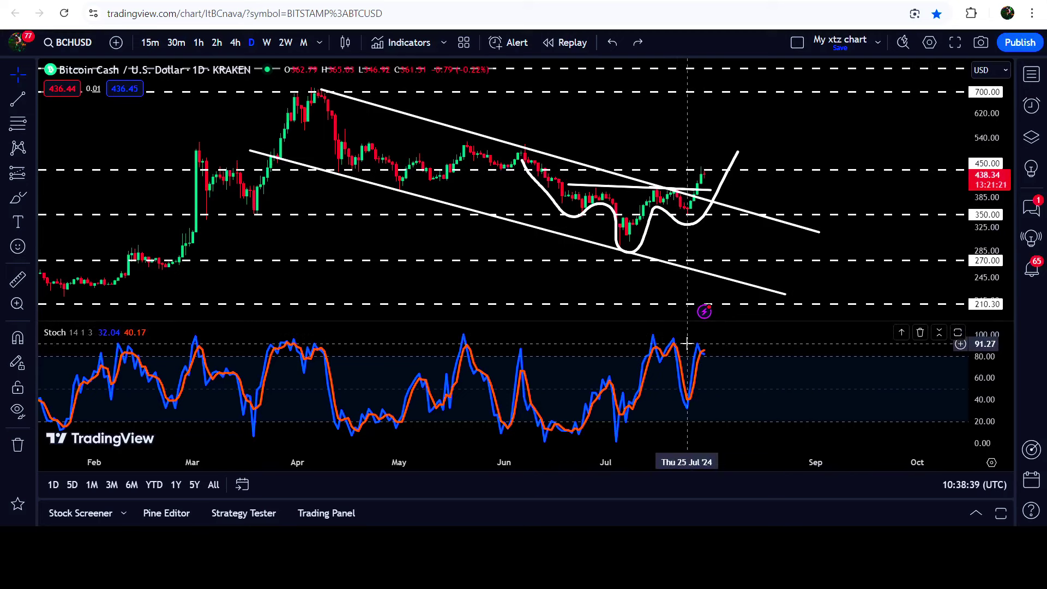
Maximize the price pane, switch to weekly, and compress the scale to reveal earlier years
double_click(730, 136)
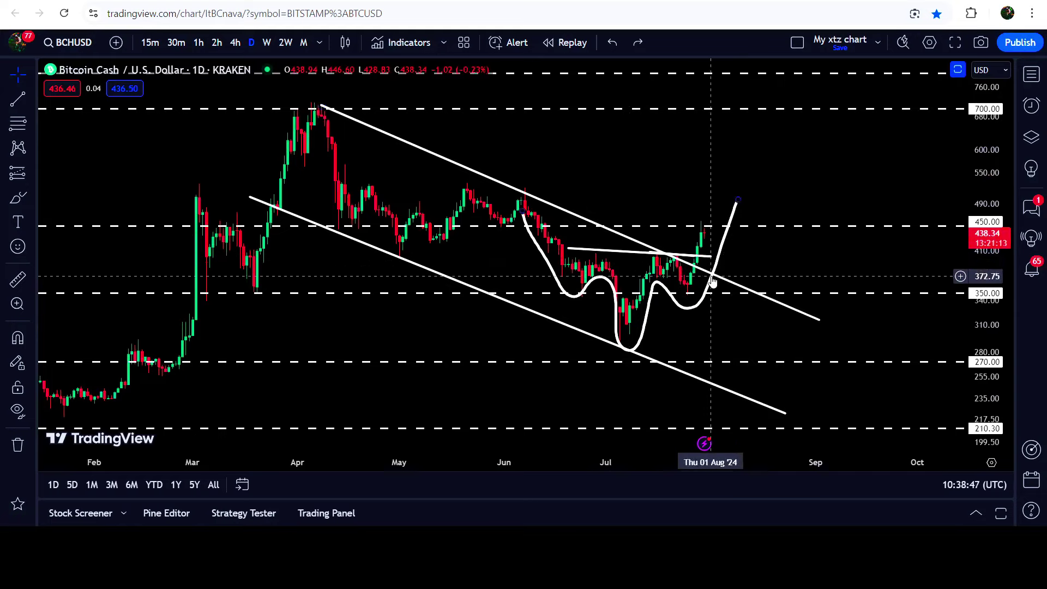
left_click(266, 42)
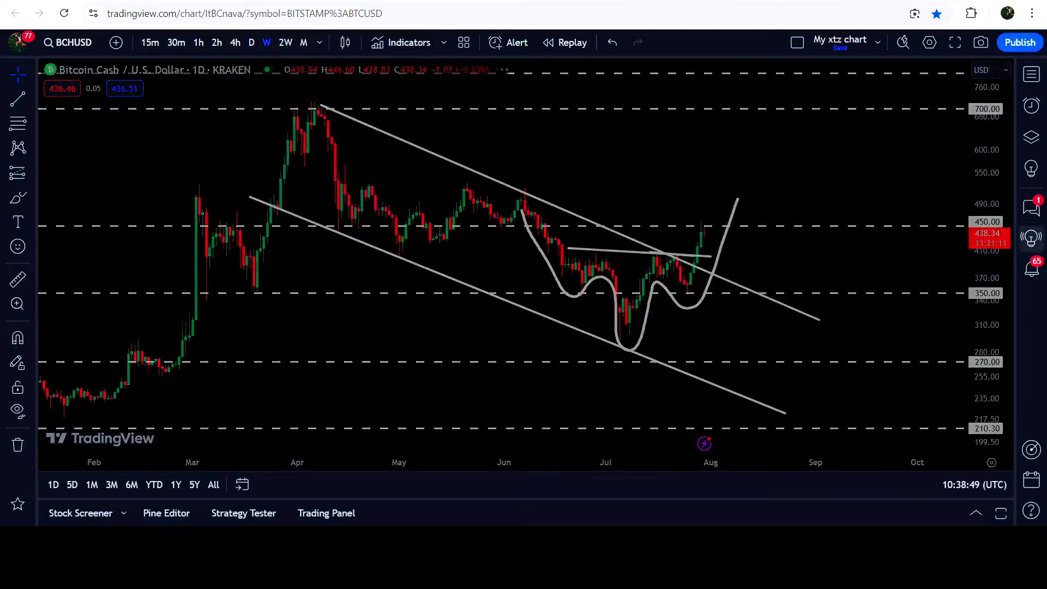
left_click_drag(986, 268, 987, 349)
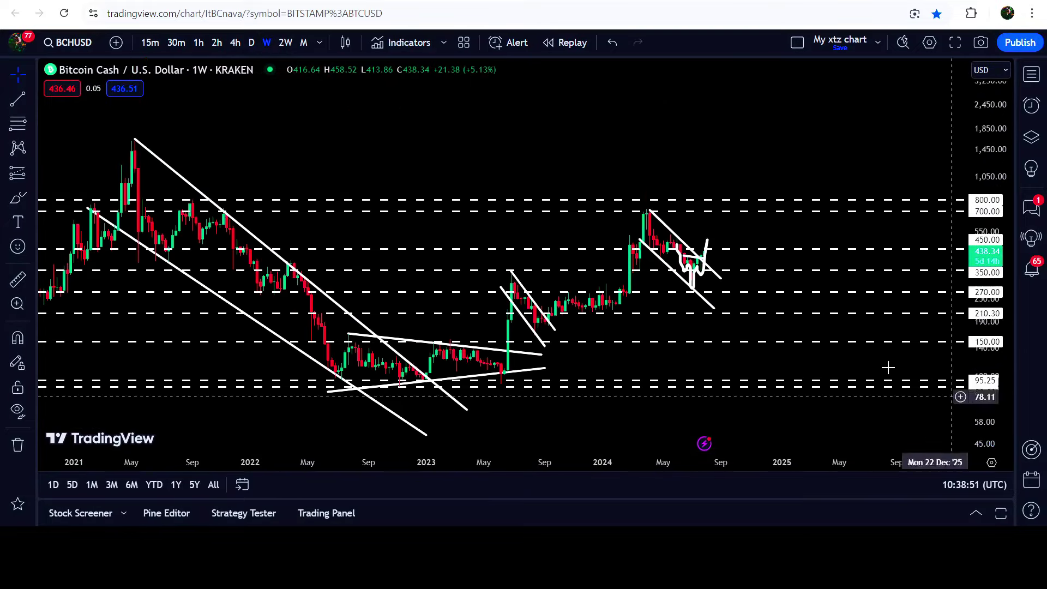
left_click_drag(313, 140, 376, 151)
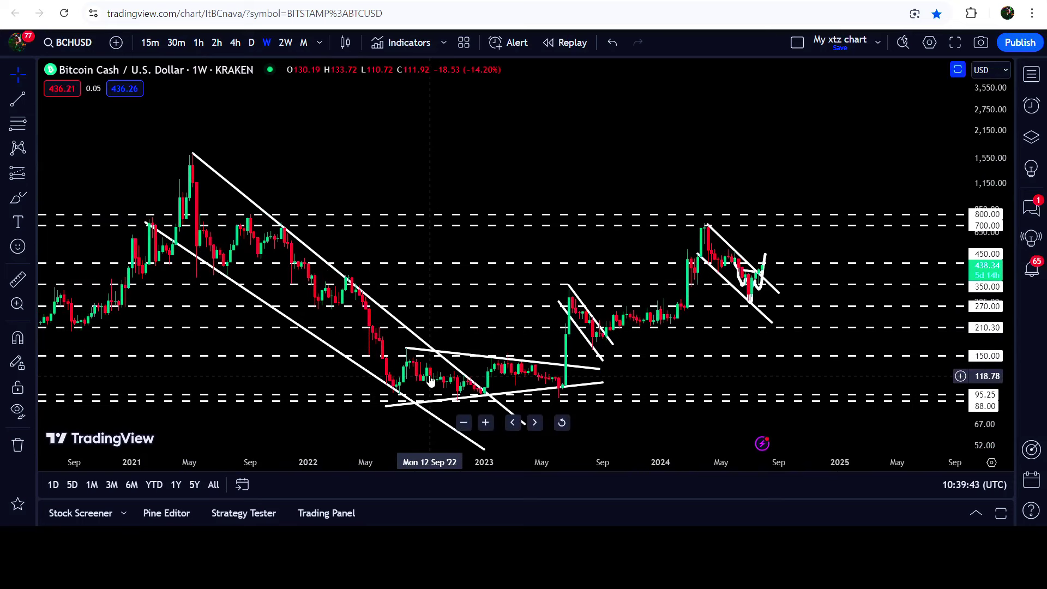
key("alt+Tab")
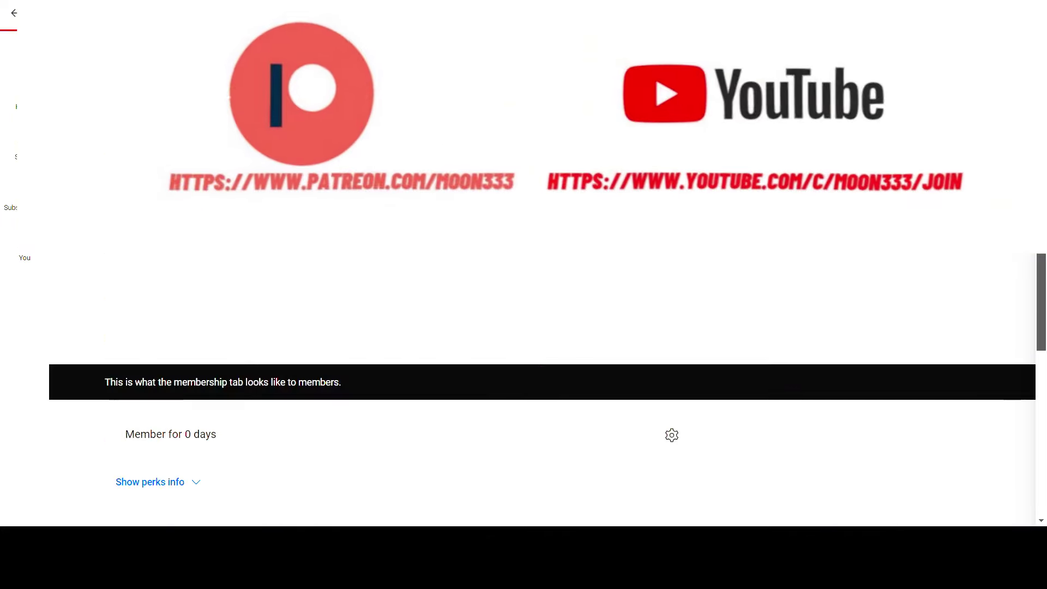
Scroll down through the channel's members-only Membership posts
scroll(382, 382, "down", 15)
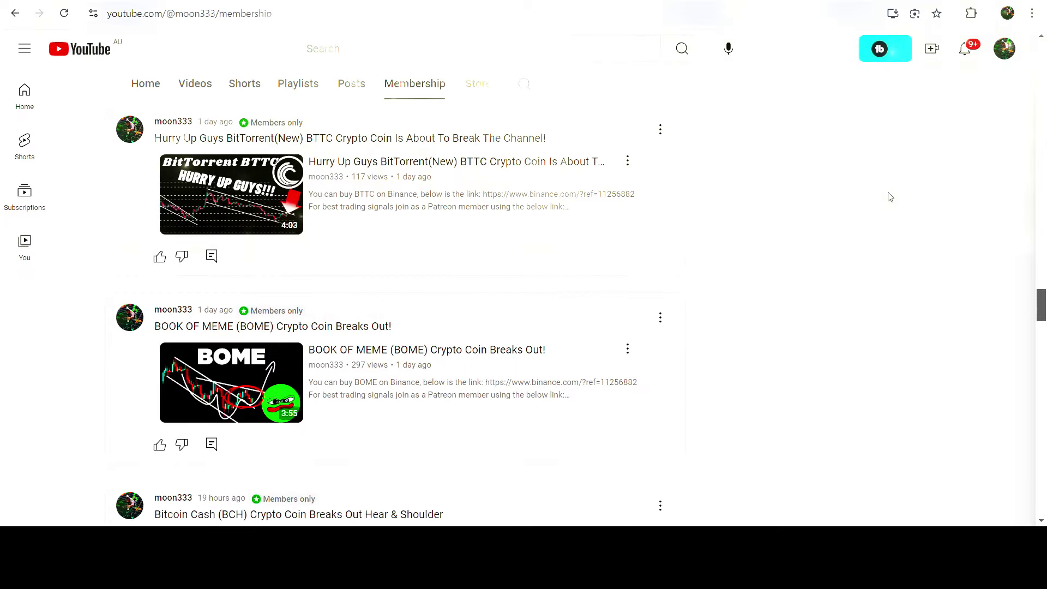
scroll(890, 197, "down", 15)
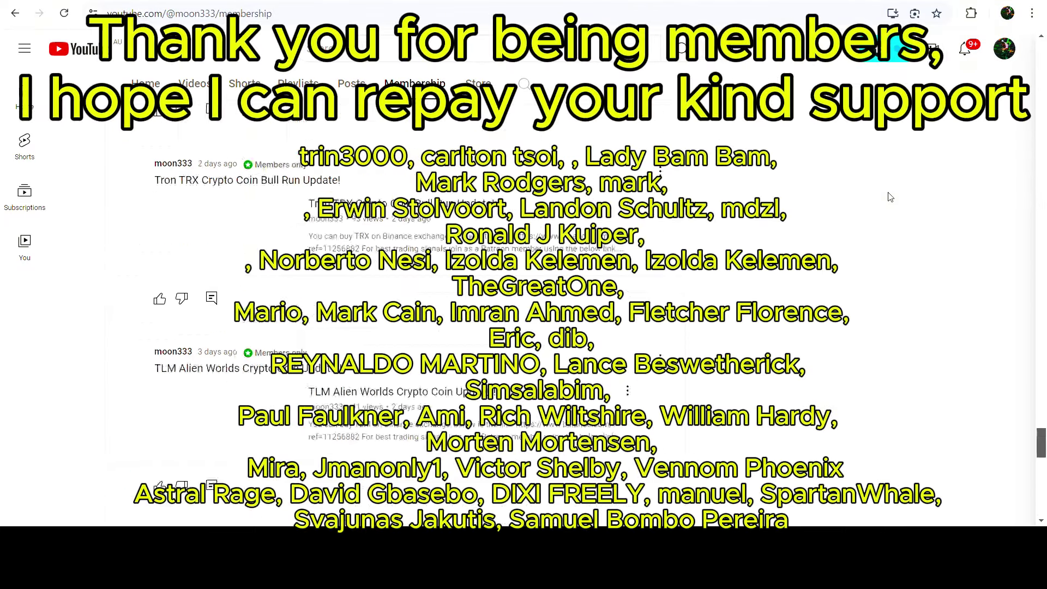
scroll(890, 197, "down", 5)
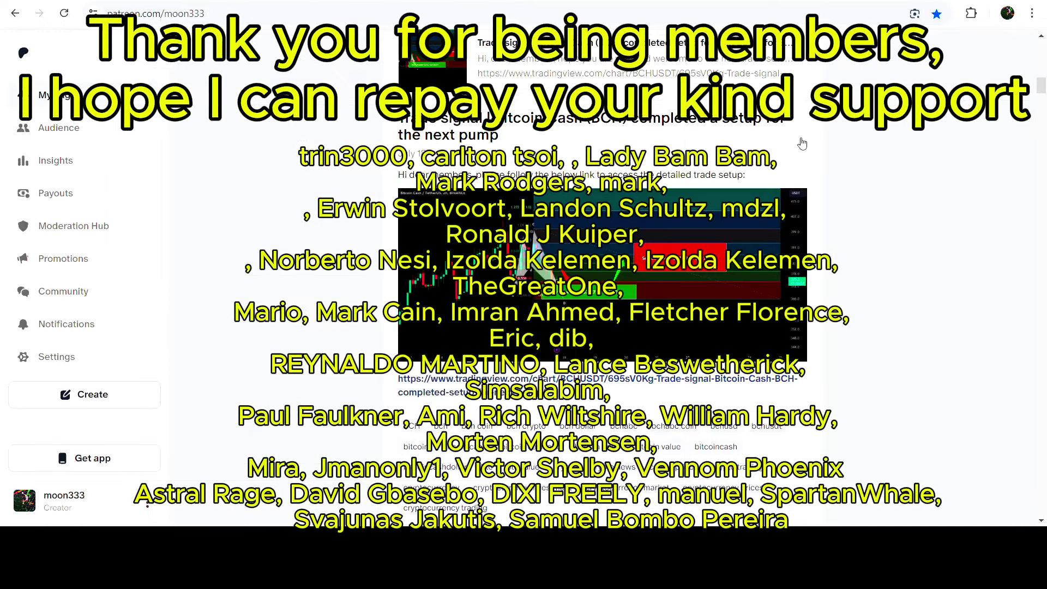
Open the TradingView idea linked in the Bitcoin Cash trade-signal post
left_click(612, 78)
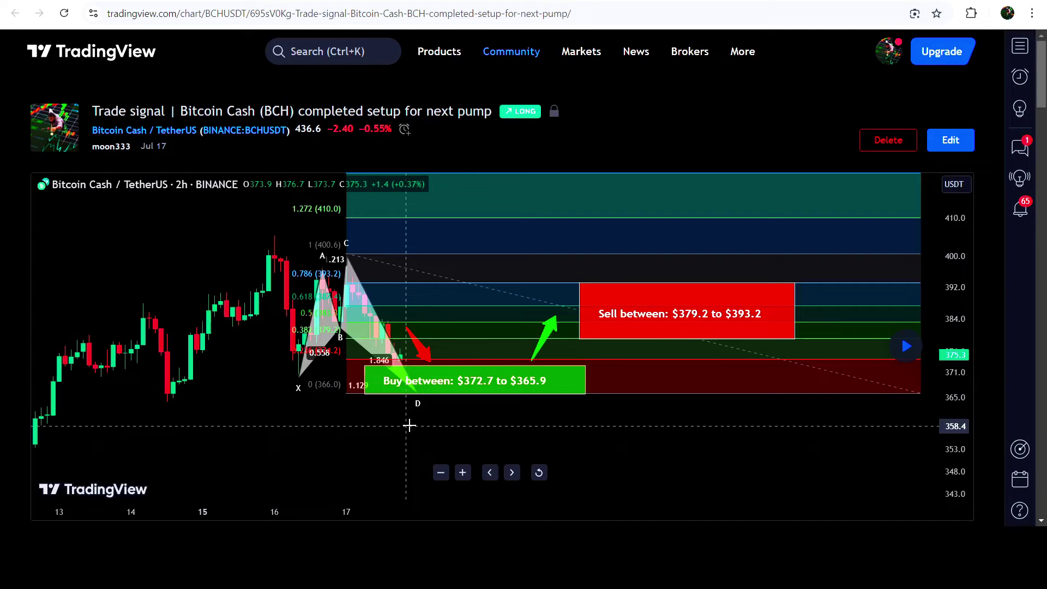
Highlight the buy range $372.7–$365.9, the $393.2 sell target and the stop loss in the description
scroll(294, 234, "down", 2)
scroll(305, 240, "up", 2)
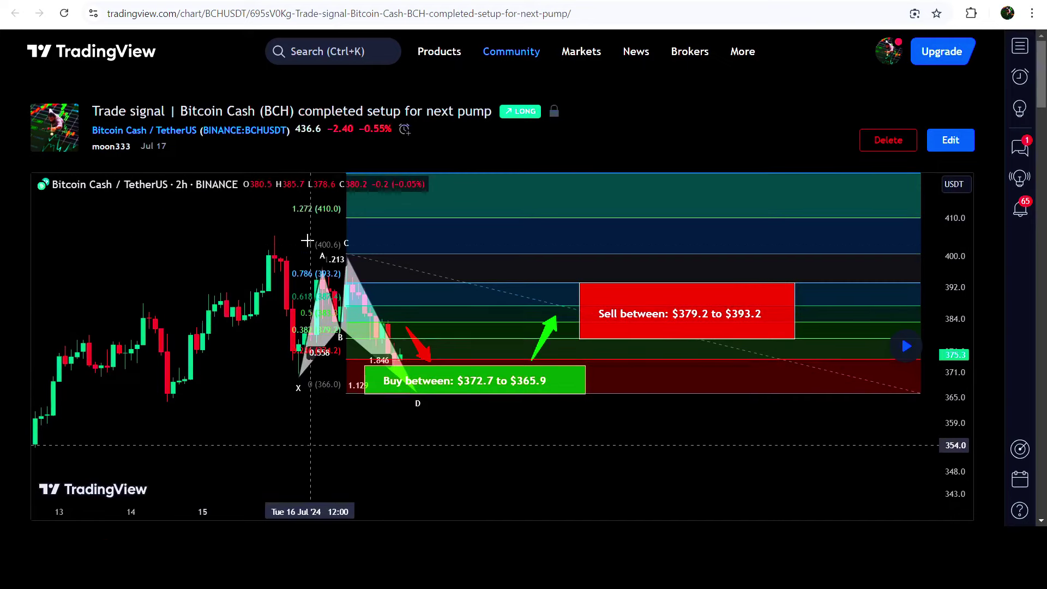
scroll(448, 234, "down", 12)
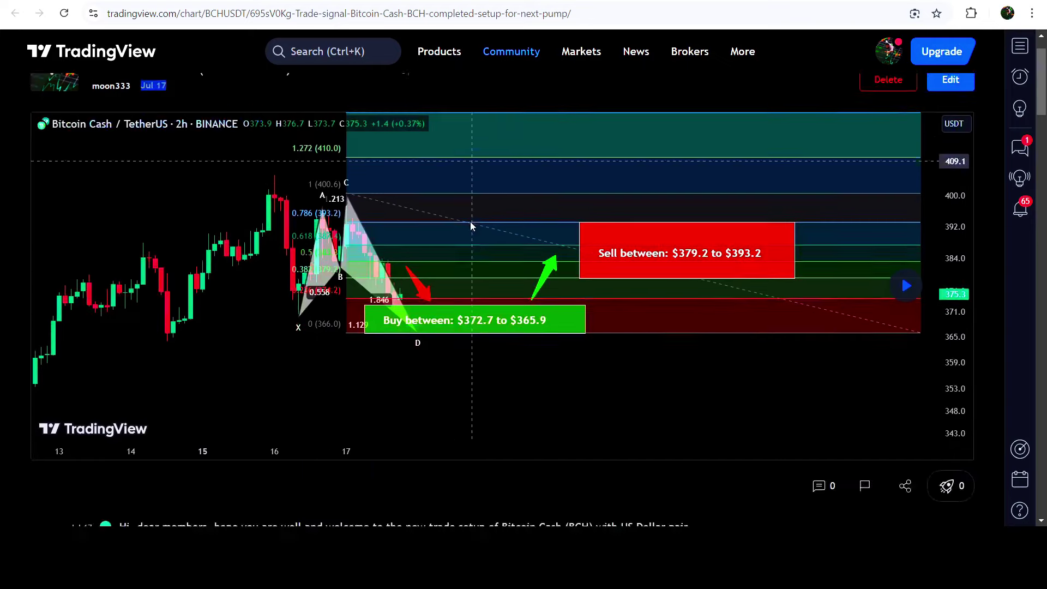
scroll(443, 240, "down", 4)
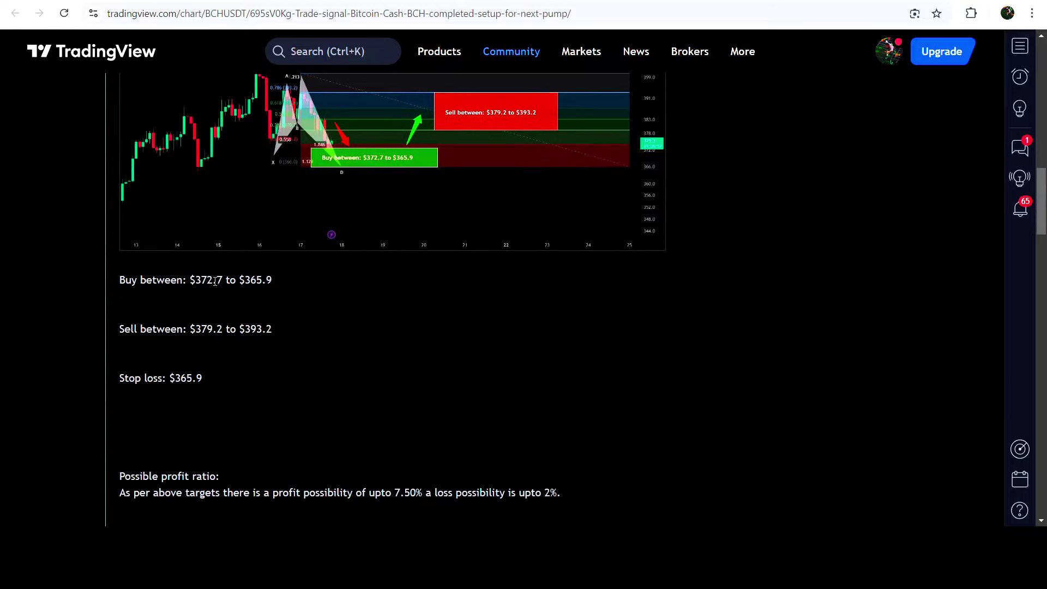
left_click_drag(201, 280, 293, 289)
left_click_drag(224, 331, 272, 331)
left_click_drag(170, 378, 203, 377)
Play the idea's chart forward to show the candles after the setup
scroll(685, 295, "up", 10)
scroll(691, 301, "up", 3)
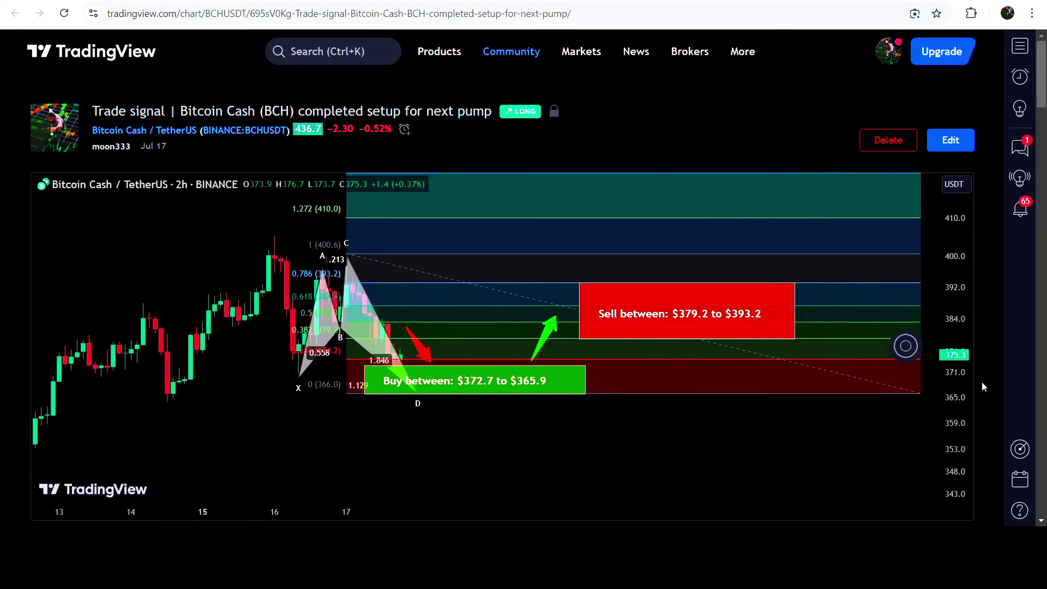
left_click(905, 346)
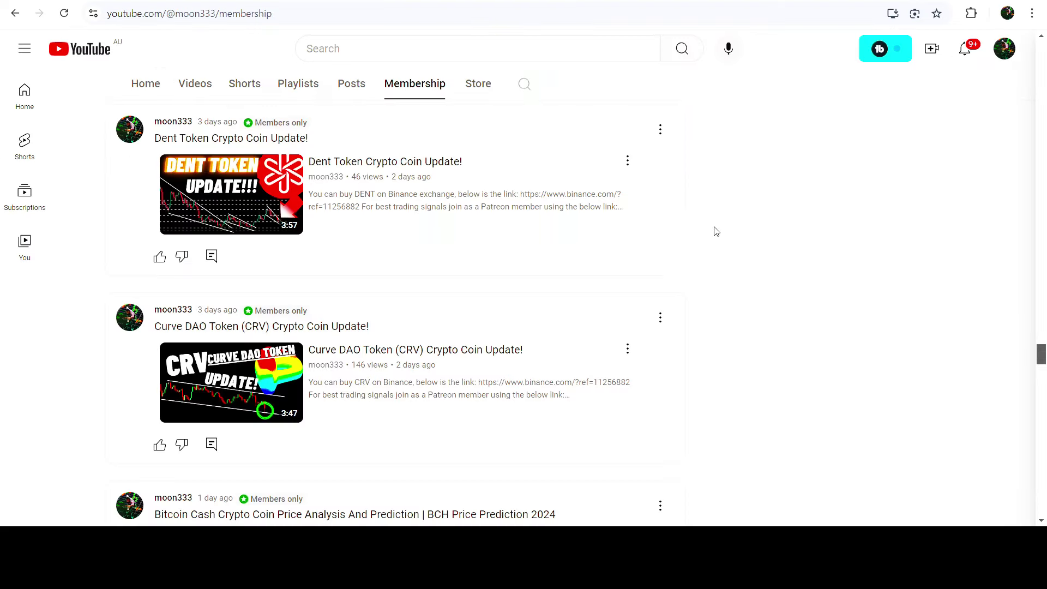
Scroll further down through the older members-only coin posts
scroll(789, 265, "down", 5)
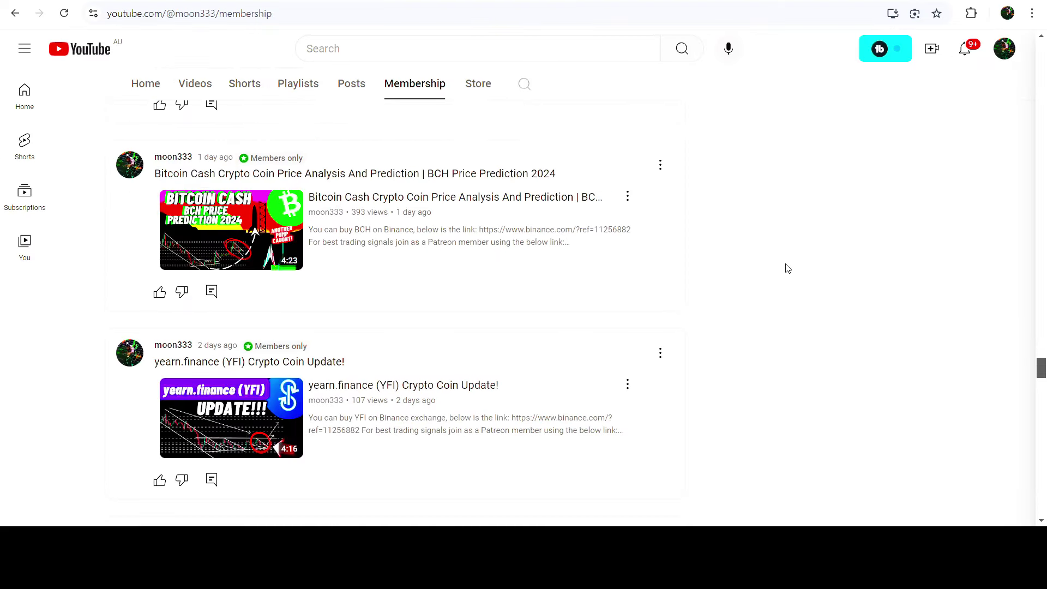
scroll(788, 268, "down", 10)
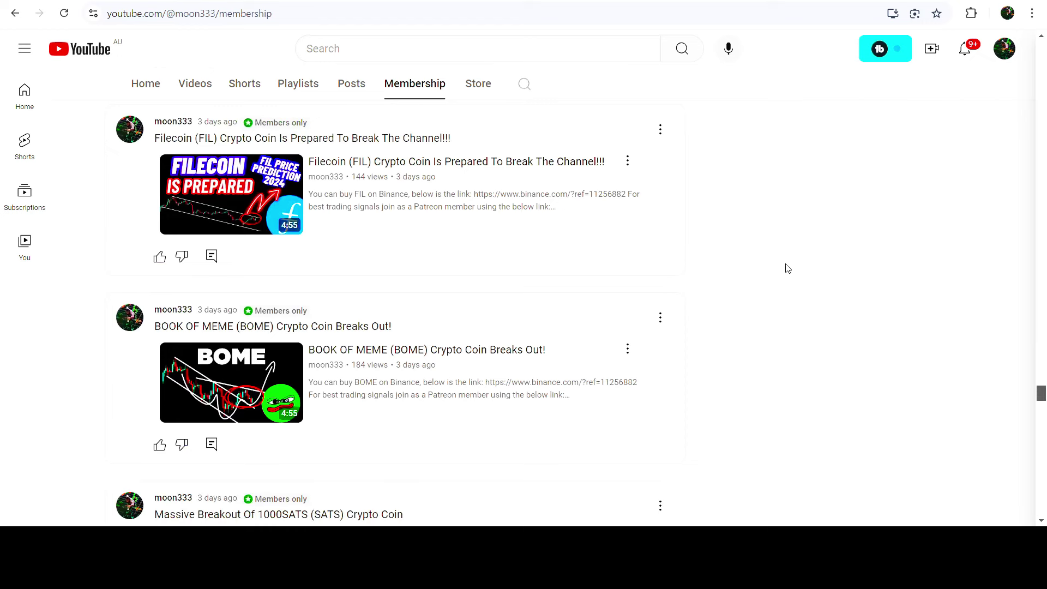
scroll(788, 268, "down", 10)
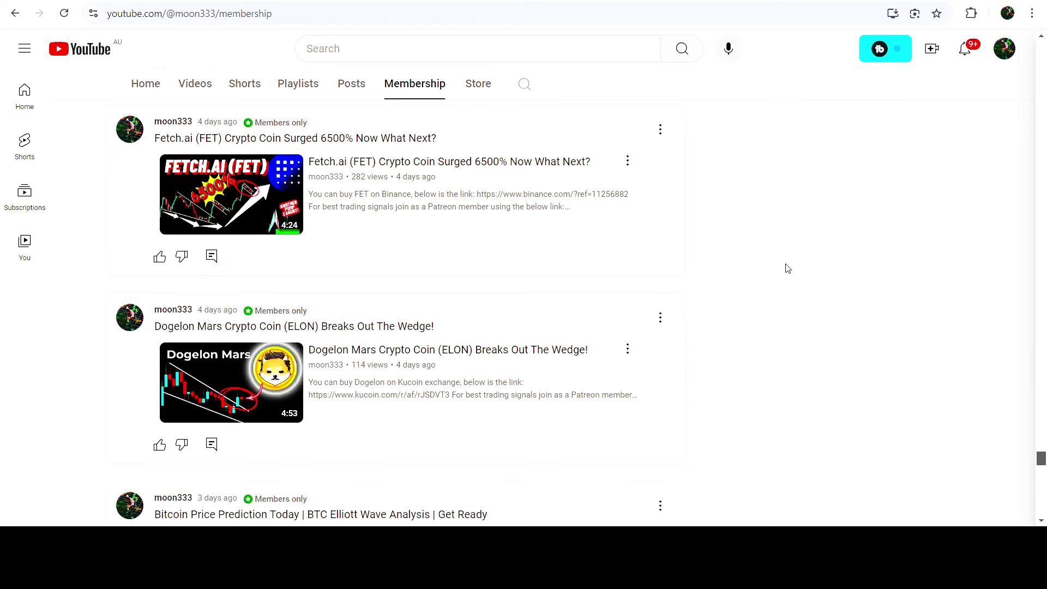
scroll(787, 267, "down", 10)
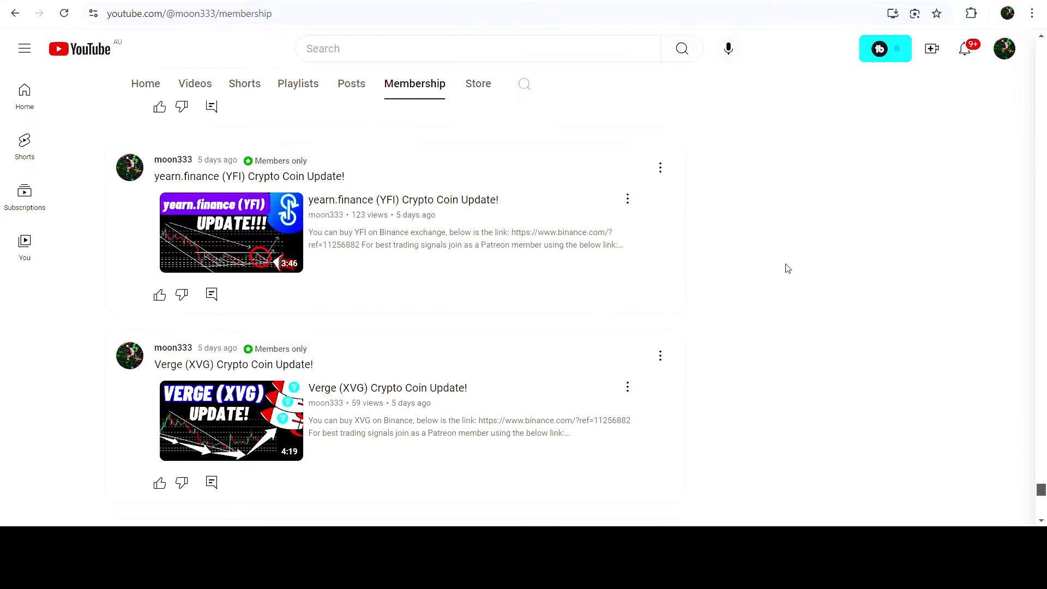
scroll(788, 268, "down", 8)
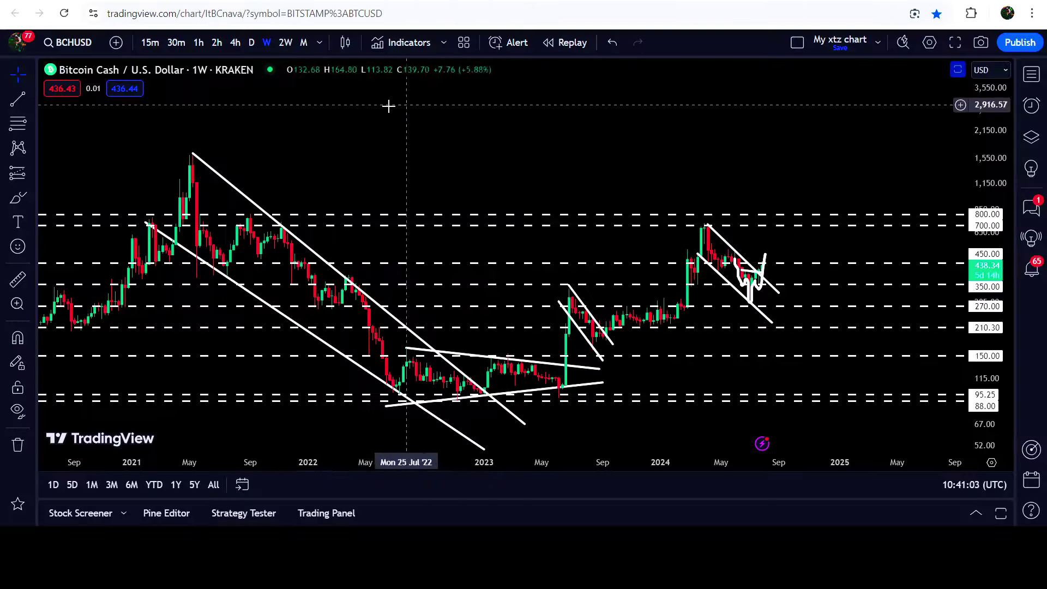
Switch to the daily D interval and stretch the price scale so the channel fills the chart
left_click(252, 42)
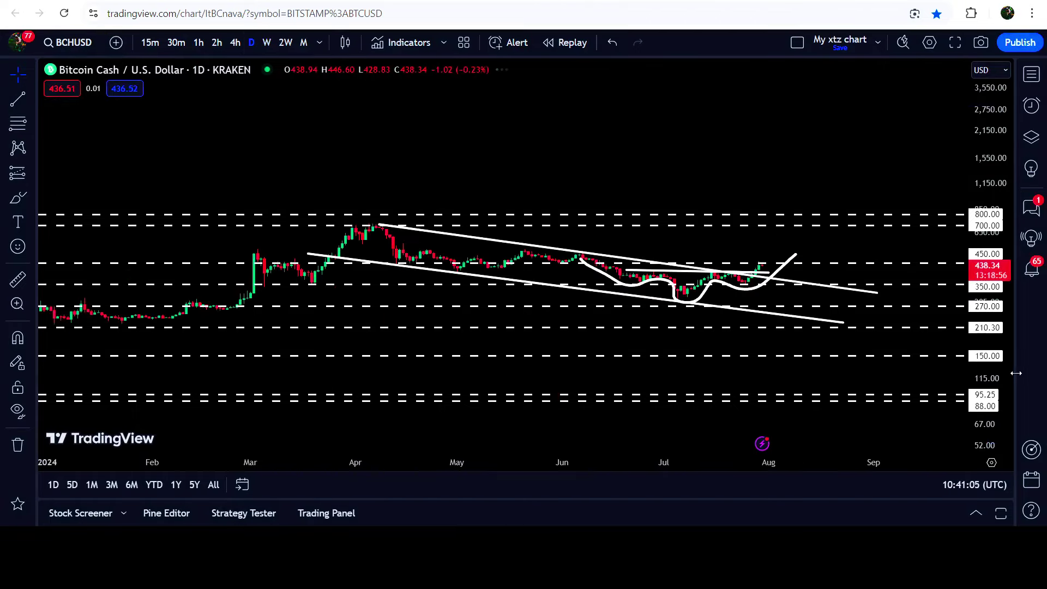
left_click_drag(980, 264, 887, 250)
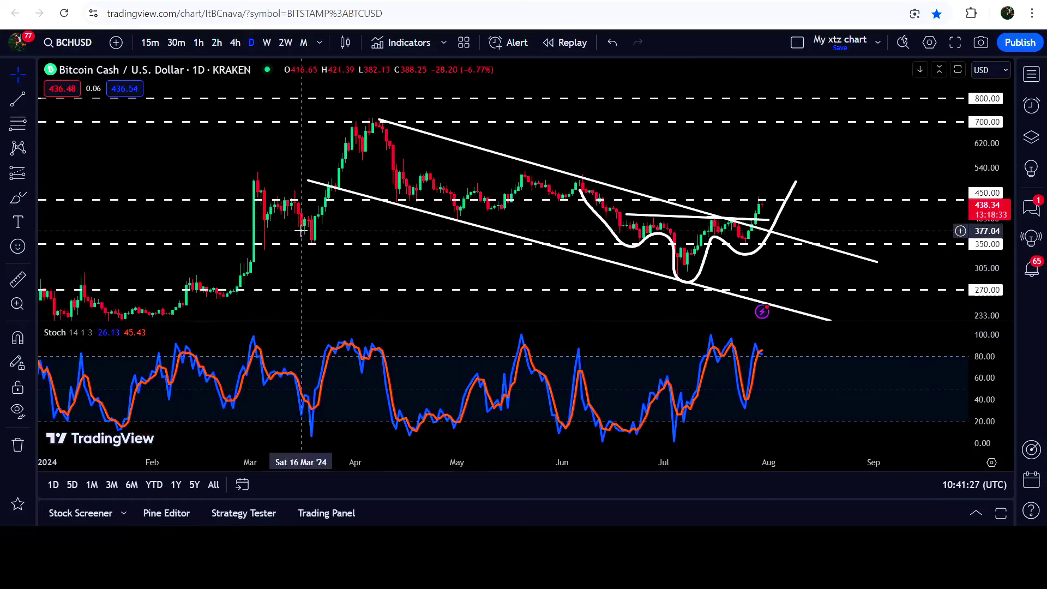
left_click(18, 98)
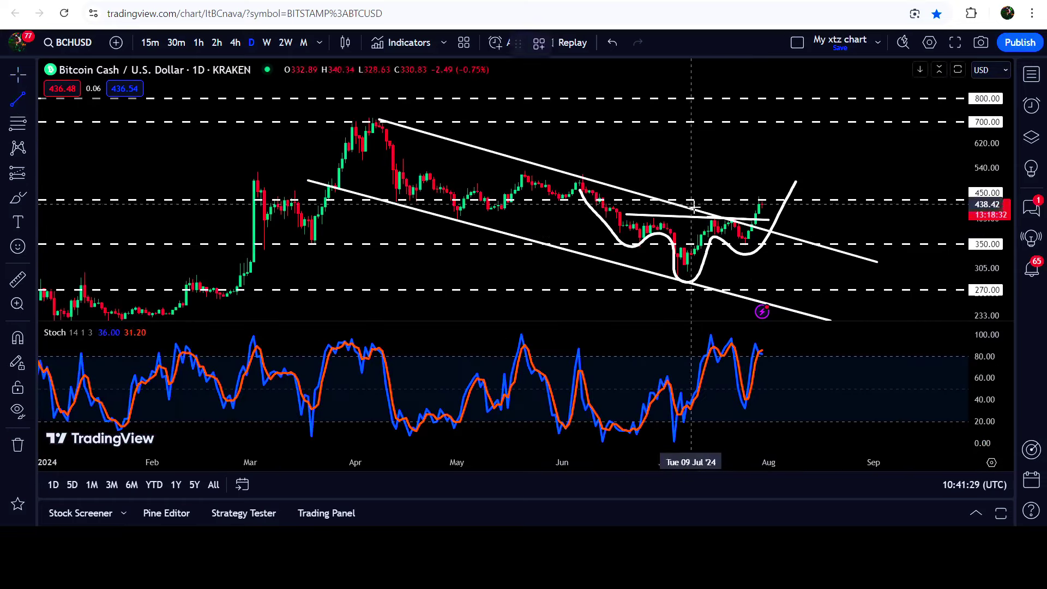
left_click(711, 216)
left_click(766, 195)
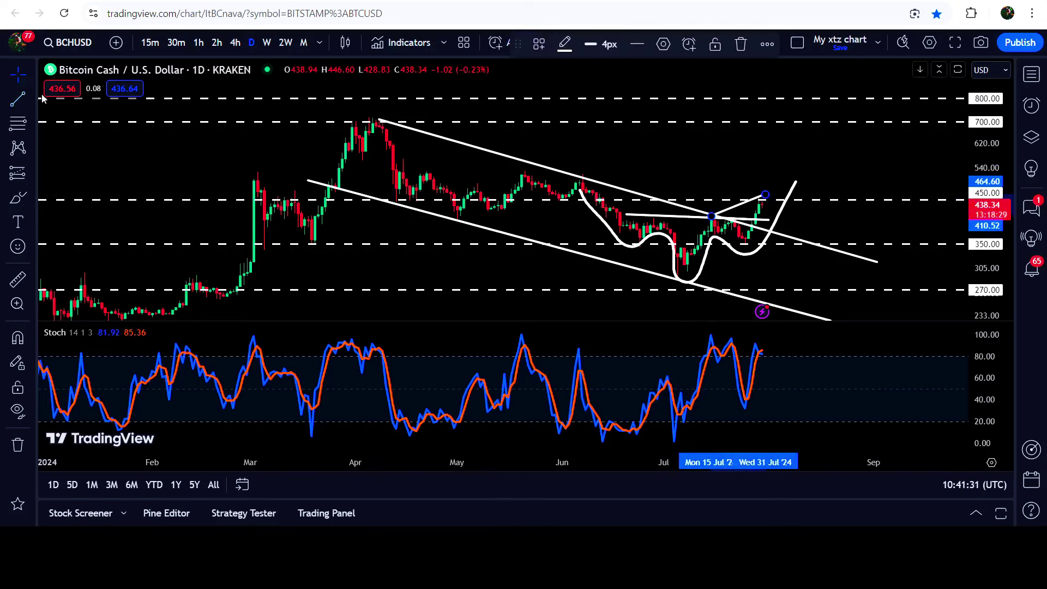
left_click(728, 337)
left_click_drag(711, 331, 776, 350)
key("Escape")
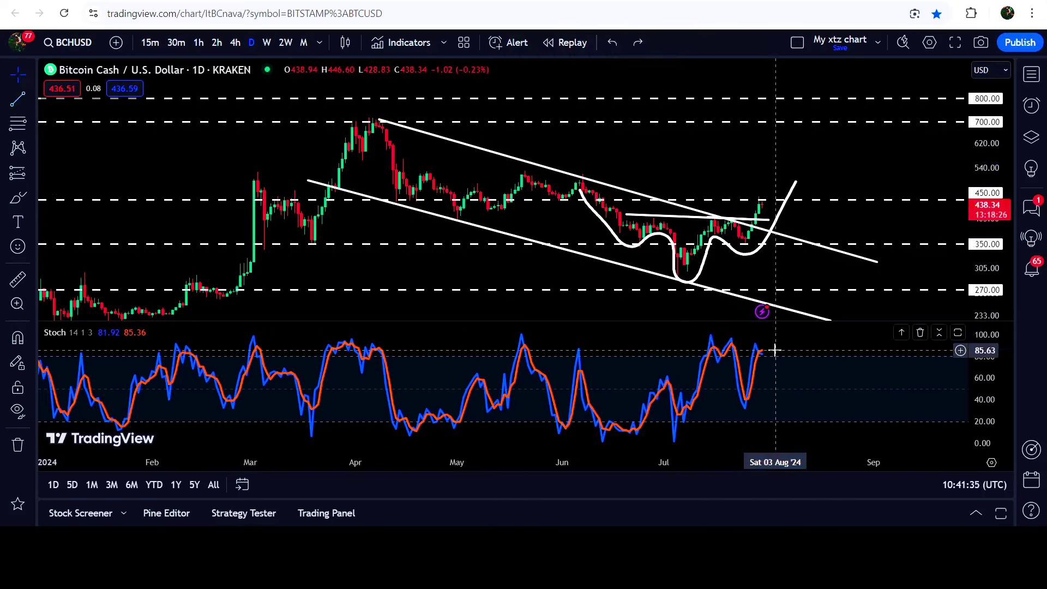
mouse_move(695, 153)
left_mouse_down()
mouse_move(583, 155)
mouse_move(579, 168)
left_mouse_up()
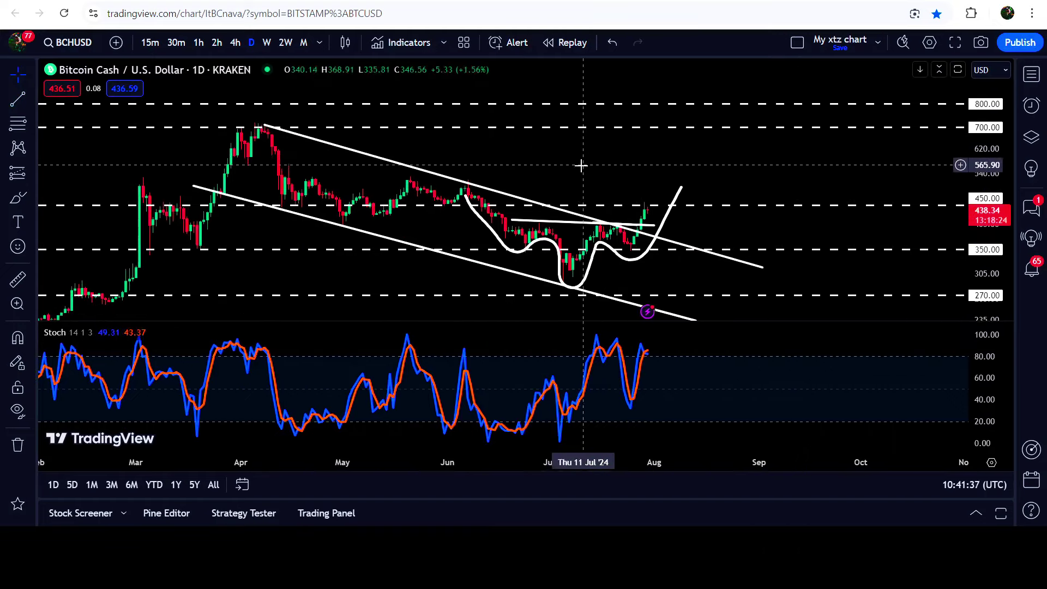
left_click(608, 226)
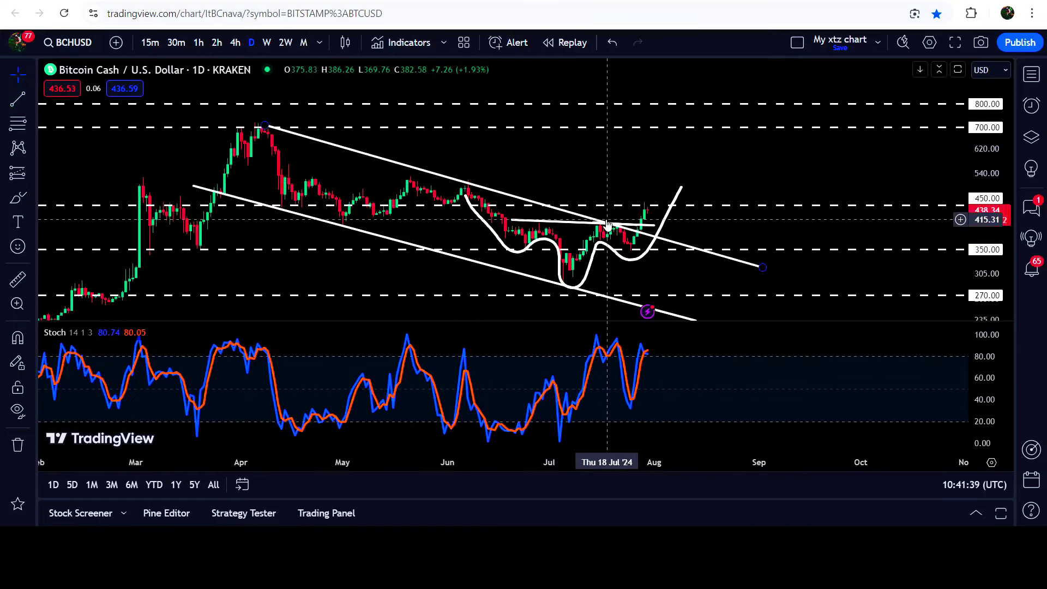
left_click(17, 197)
mouse_move(632, 240)
left_mouse_down()
mouse_move(654, 190)
mouse_move(668, 224)
mouse_move(711, 154)
mouse_move(719, 168)
left_mouse_up()
key("ctrl+z")
key("ctrl+z")
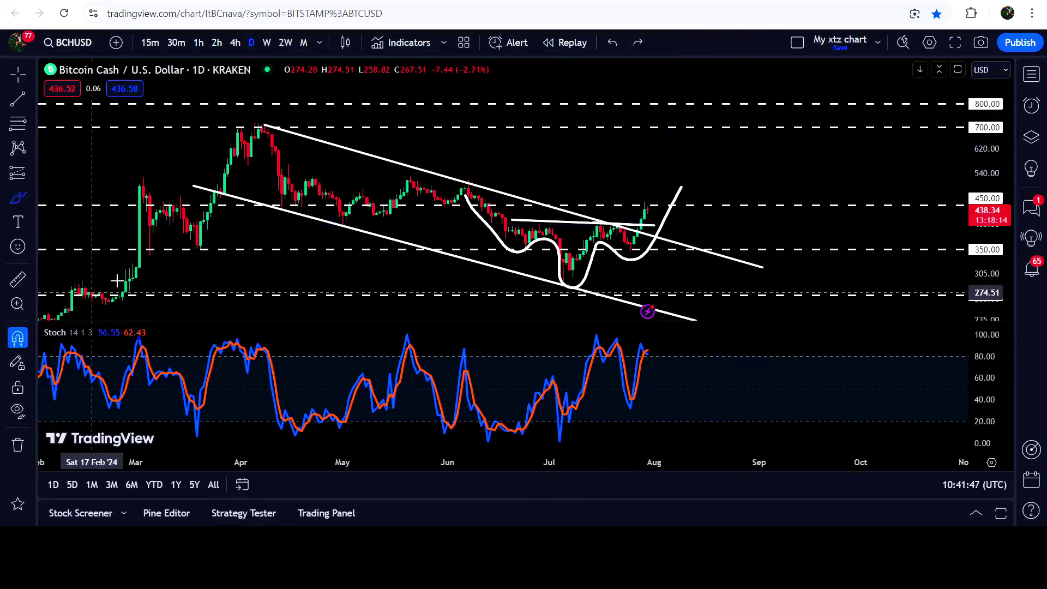
left_click(21, 101)
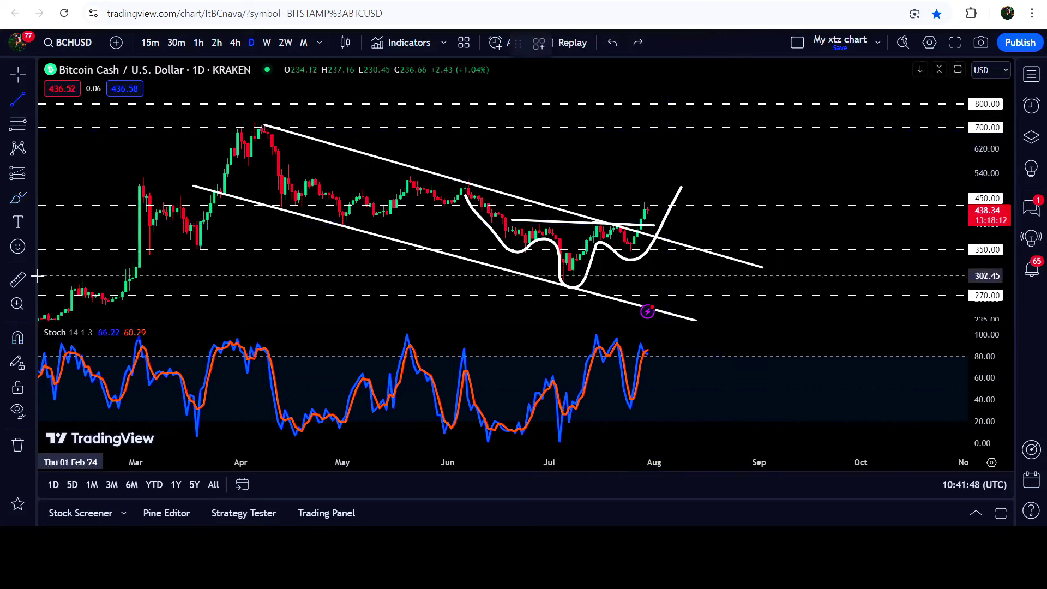
left_click(17, 338)
left_click(573, 280)
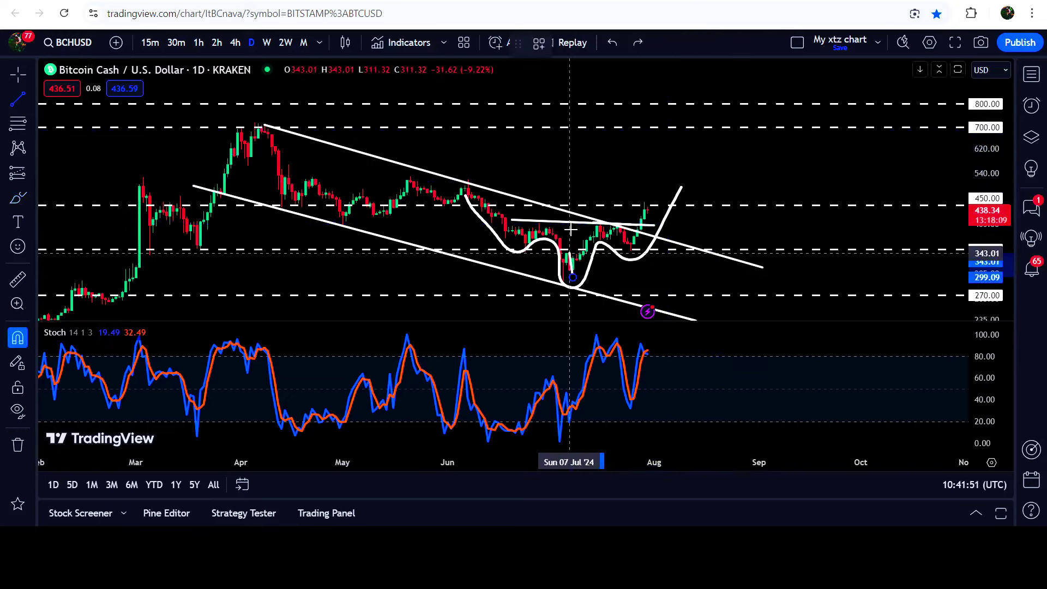
left_click(573, 221)
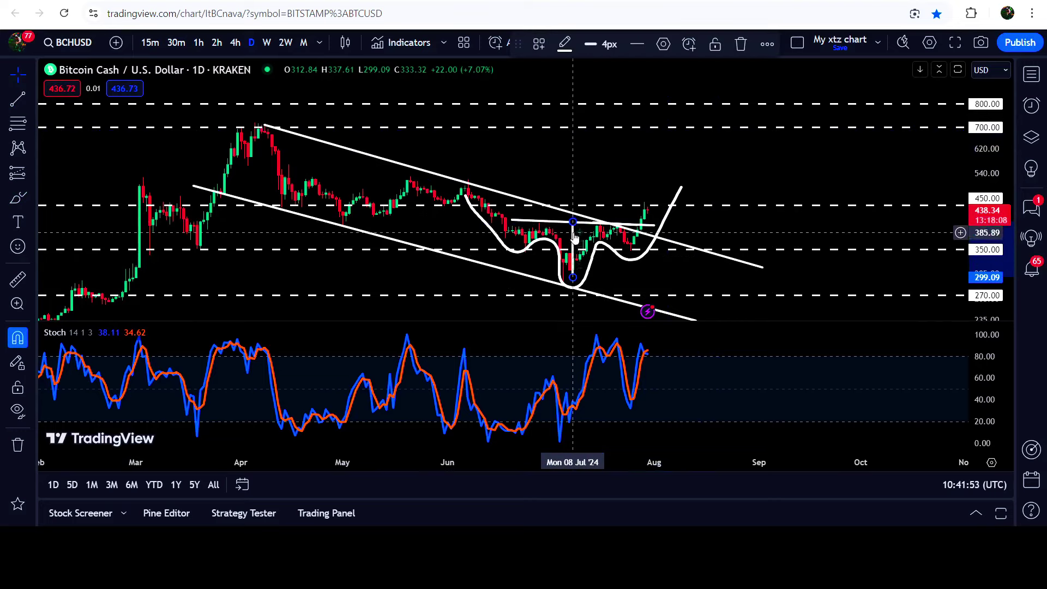
left_click_drag(575, 235, 644, 181)
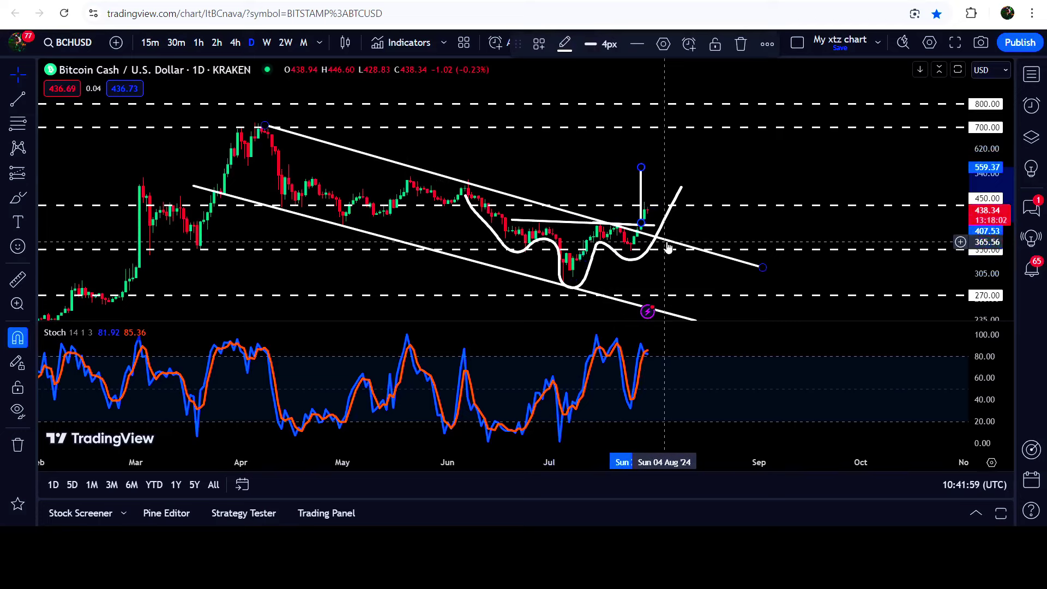
key("Delete")
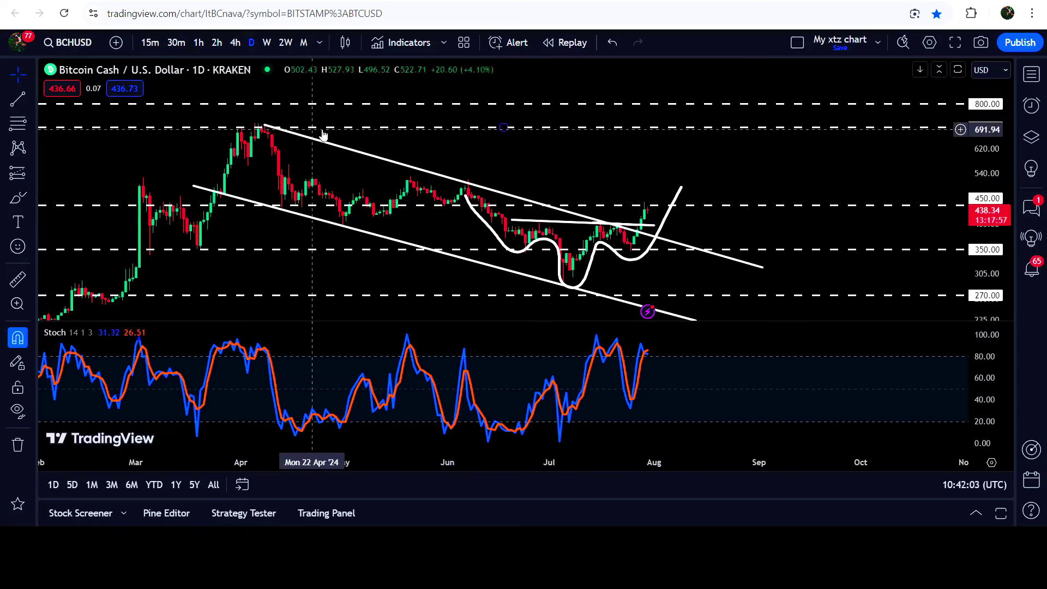
Maximize the price pane, switch to weekly, and pan back through history to 2017–2021
double_click(447, 156)
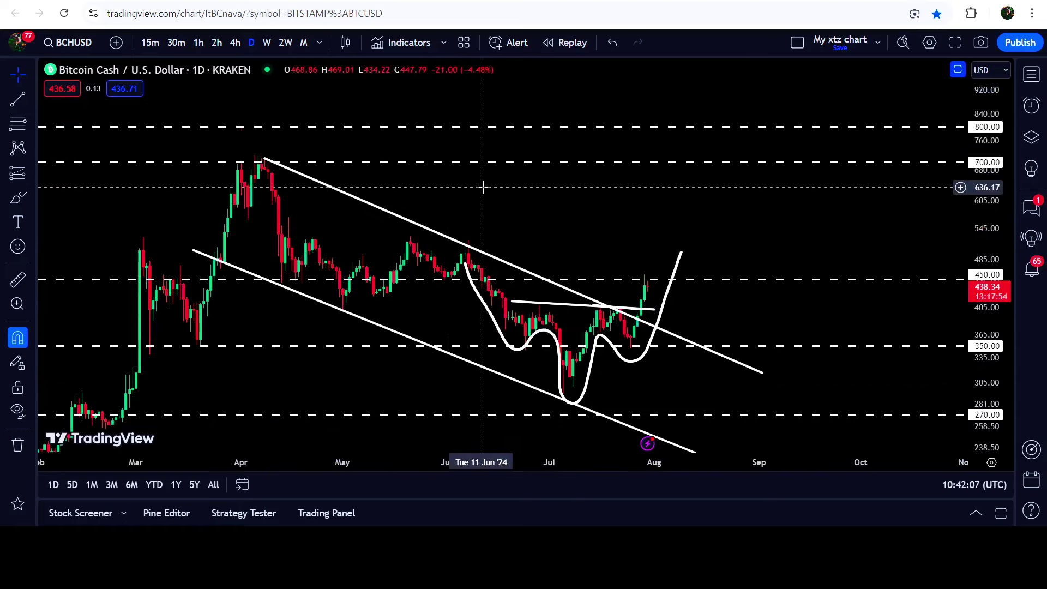
left_click(267, 44)
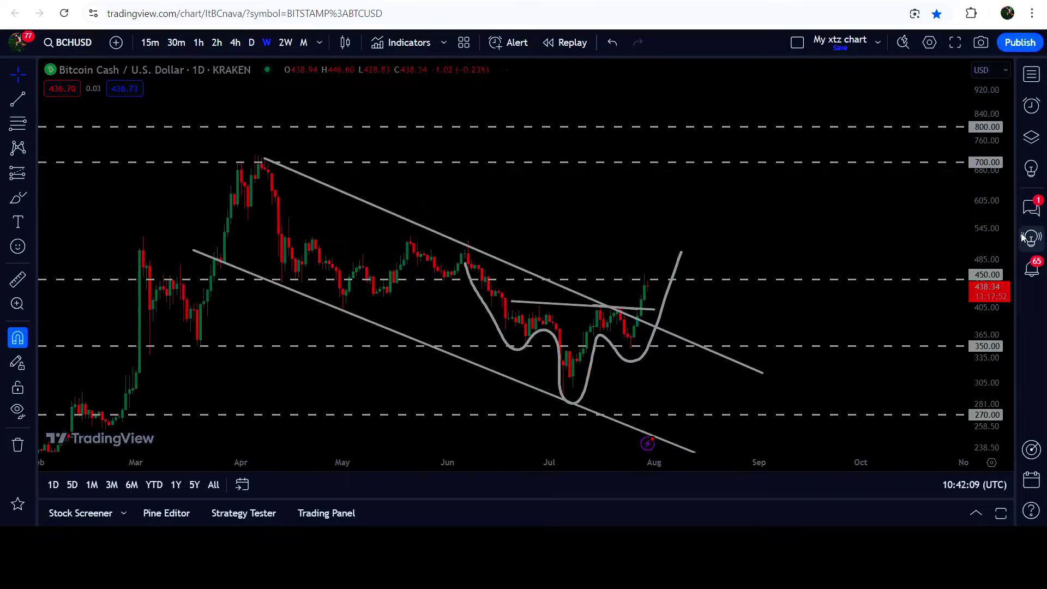
left_click_drag(476, 152, 706, 133)
left_click_drag(474, 168, 714, 96)
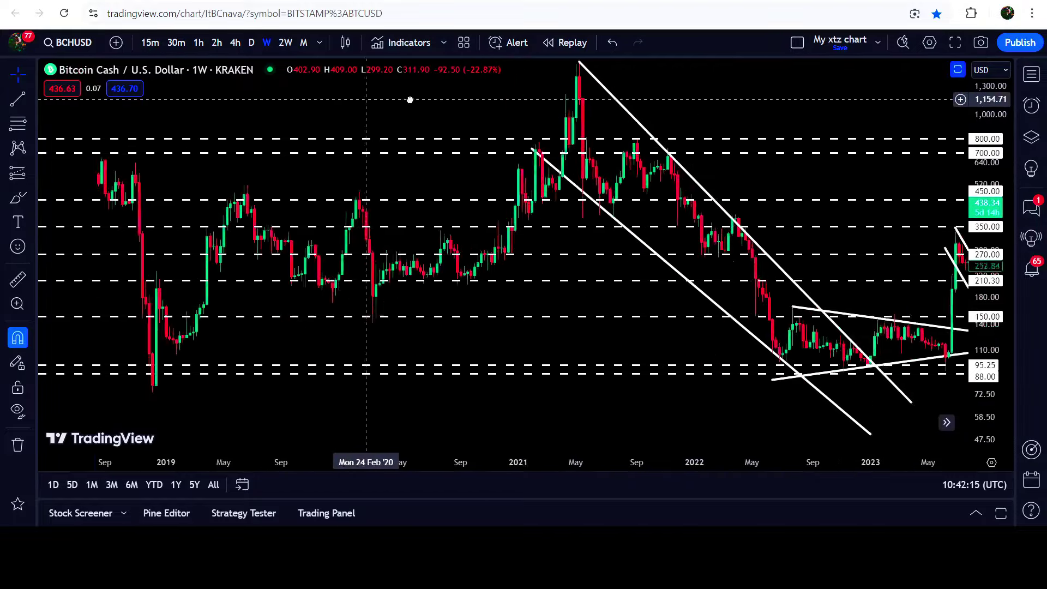
left_click_drag(410, 100, 725, 103)
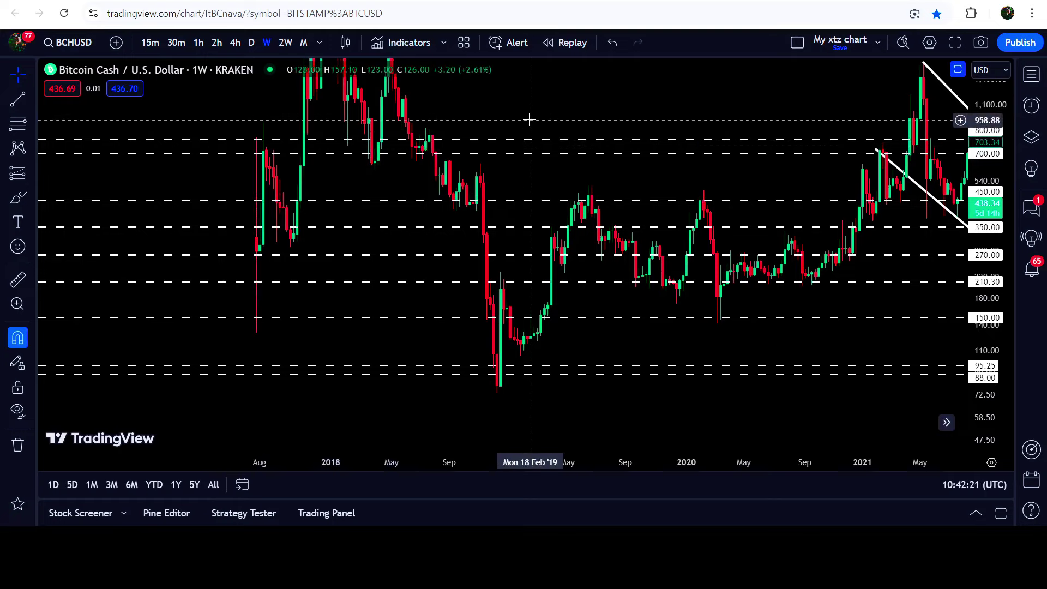
Pan forward to the latest candles and compress the price scale to keep the 2021 peak visible
left_click_drag(613, 106, 141, 102)
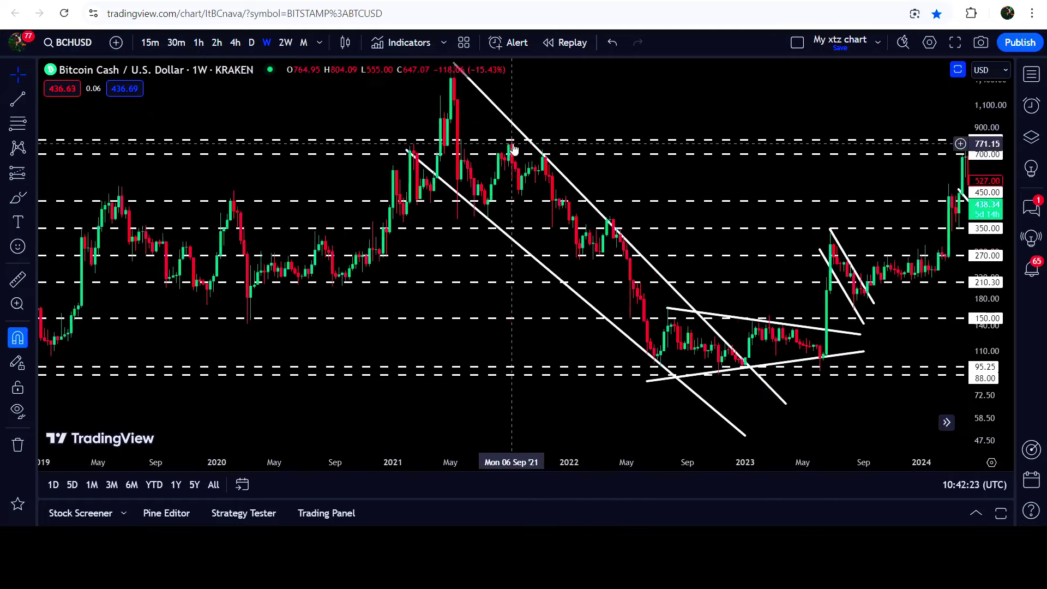
left_click_drag(521, 141, 187, 143)
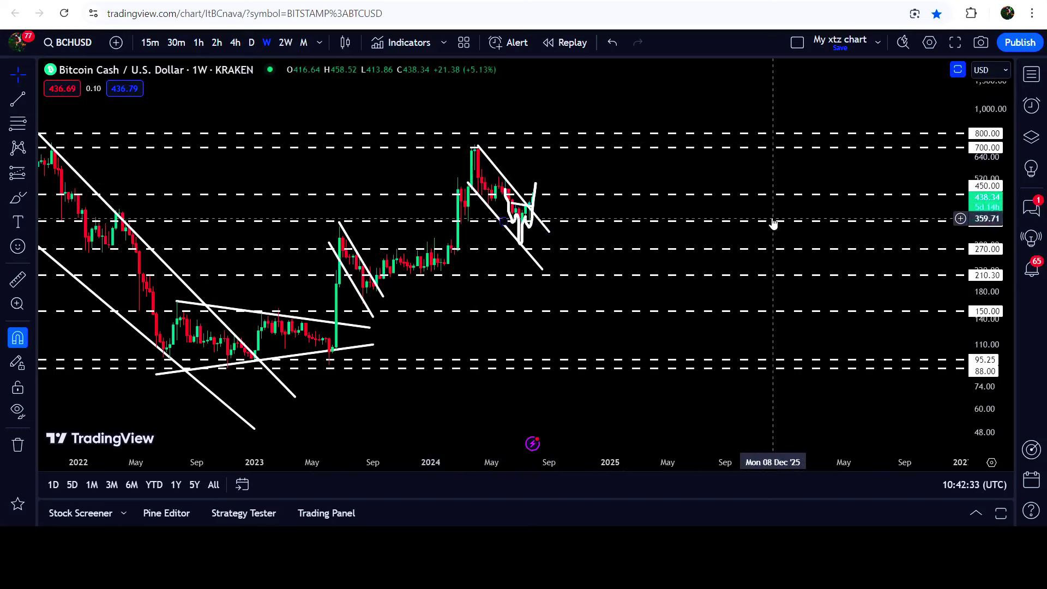
left_click_drag(975, 121, 976, 175)
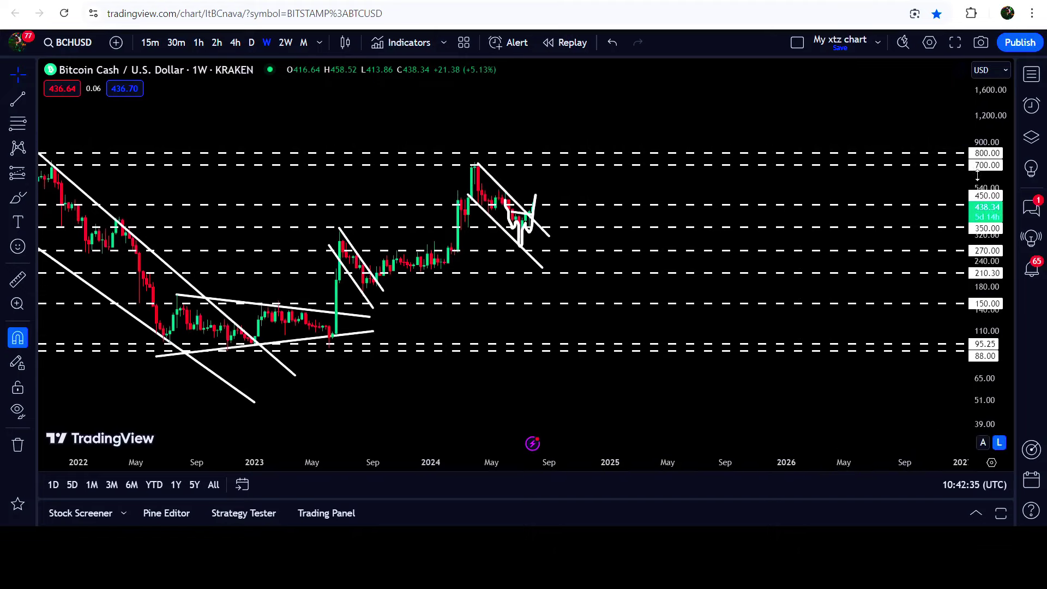
left_click_drag(109, 106, 323, 125)
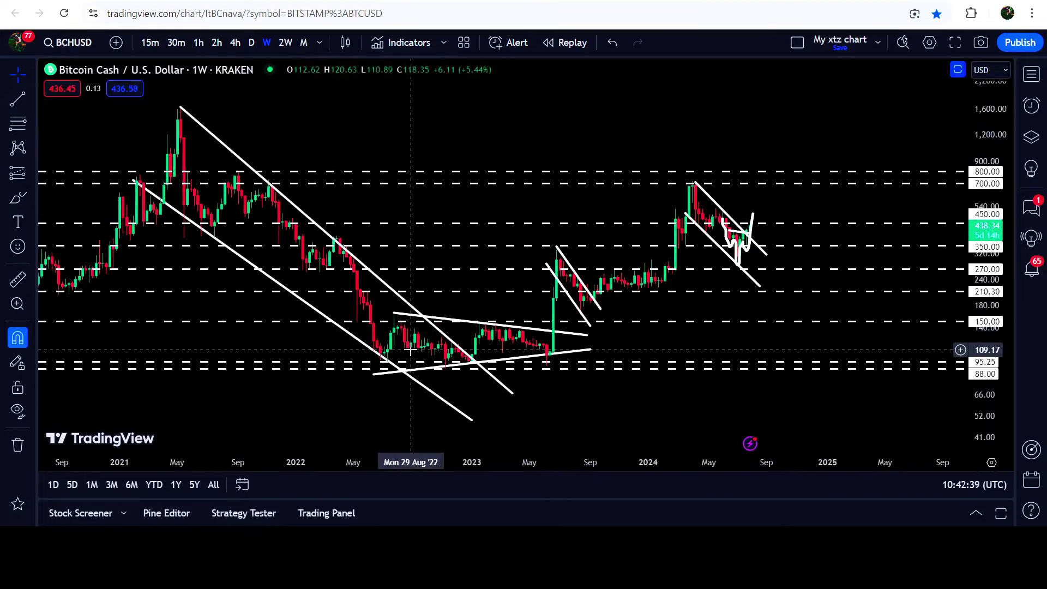
left_click(17, 279)
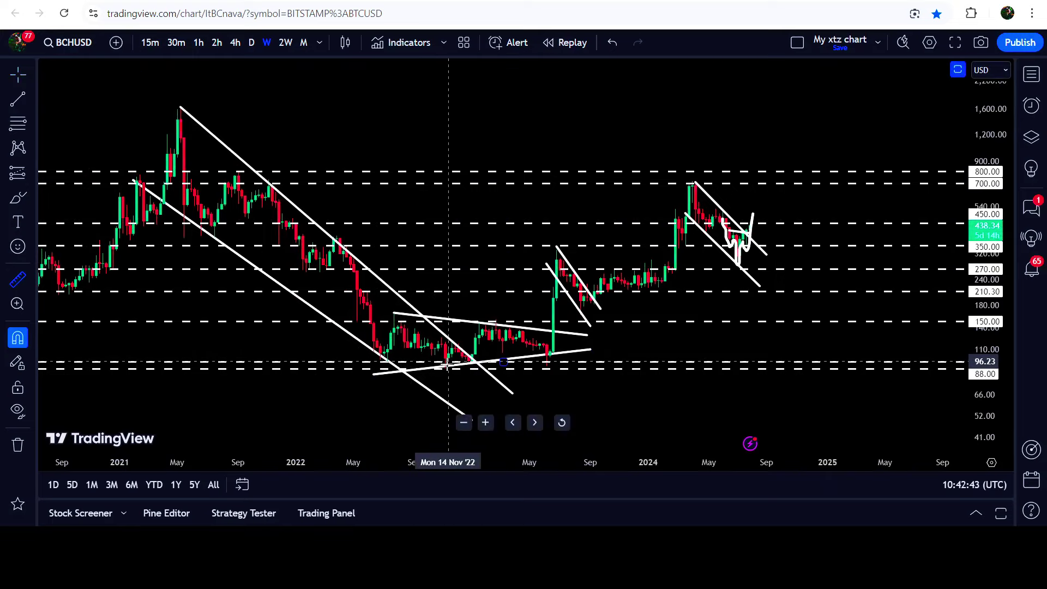
left_click(448, 363)
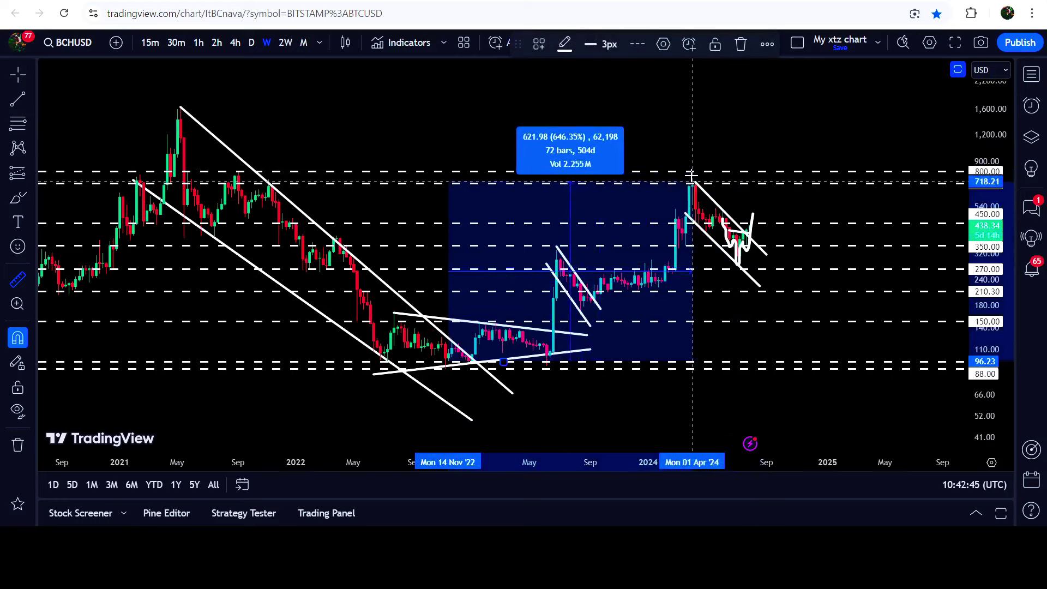
left_click(696, 177)
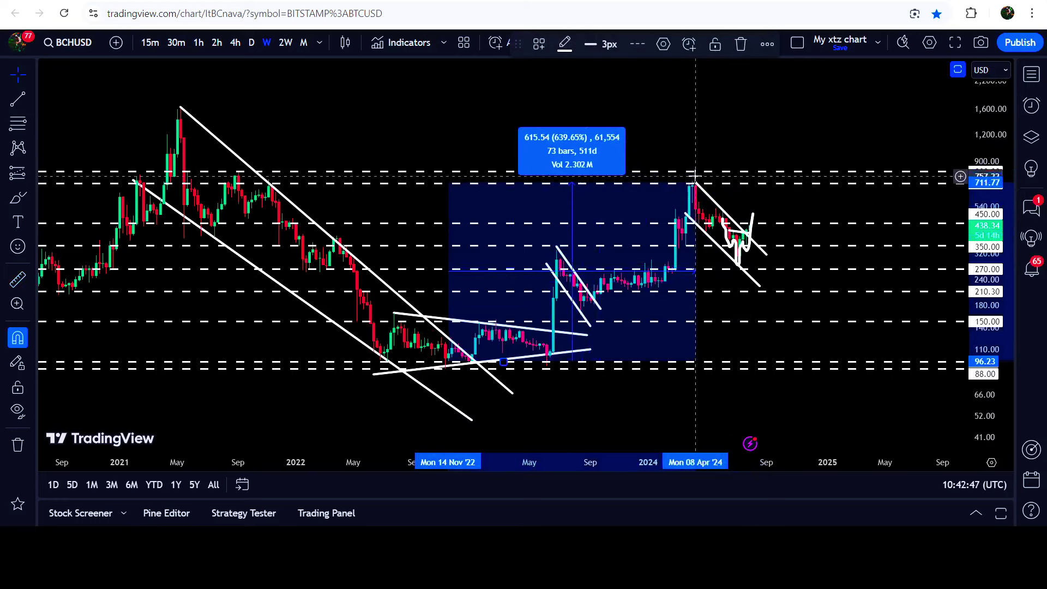
left_click(595, 167)
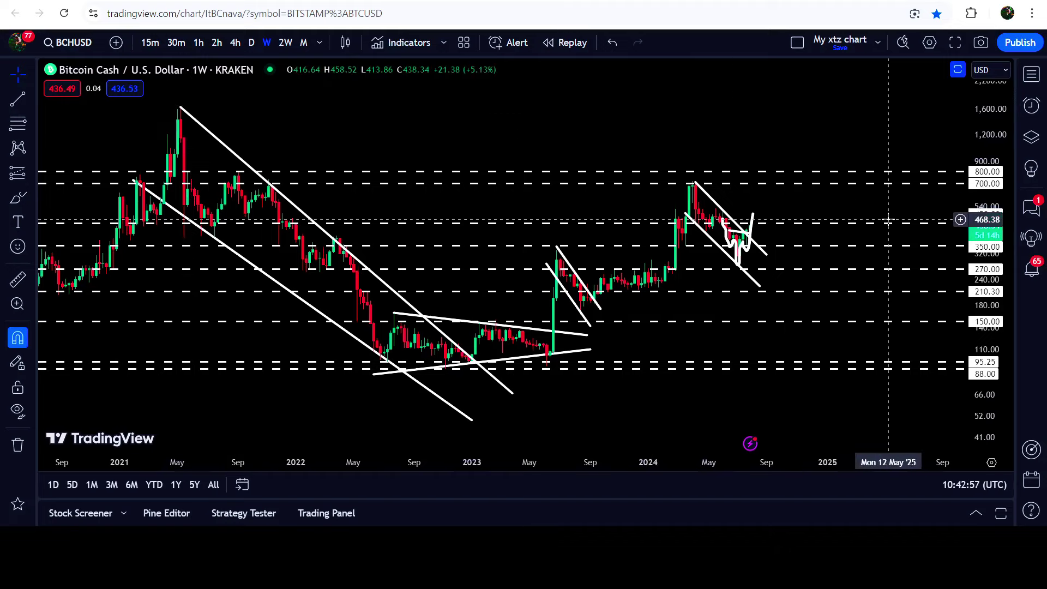
Return to YouTube and scroll the Membership posts down to the Kadena and Siacoin signal posts
key("ctrl+Tab")
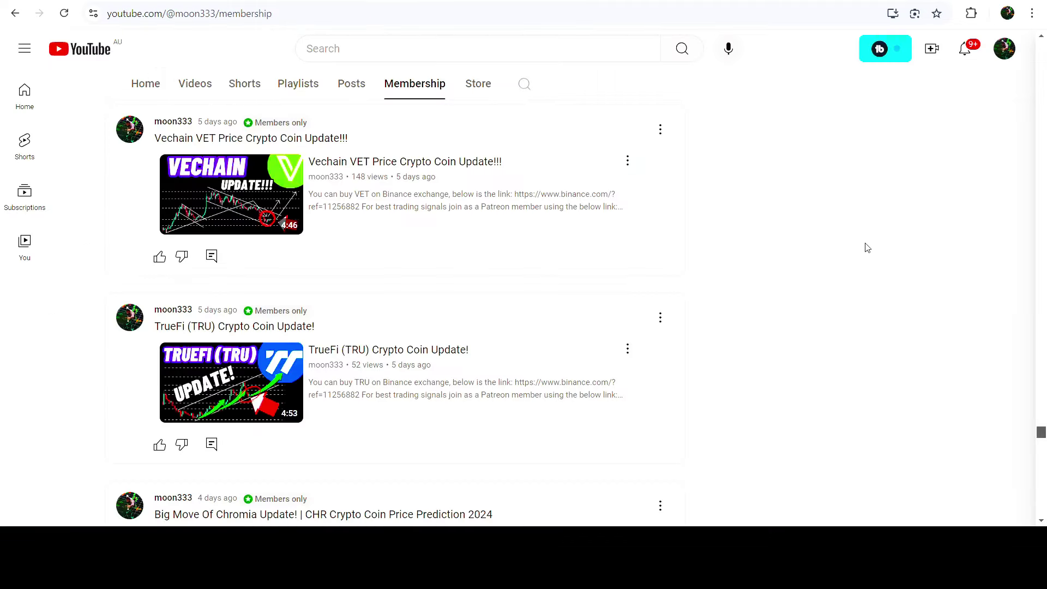
scroll(867, 248, "down", 6)
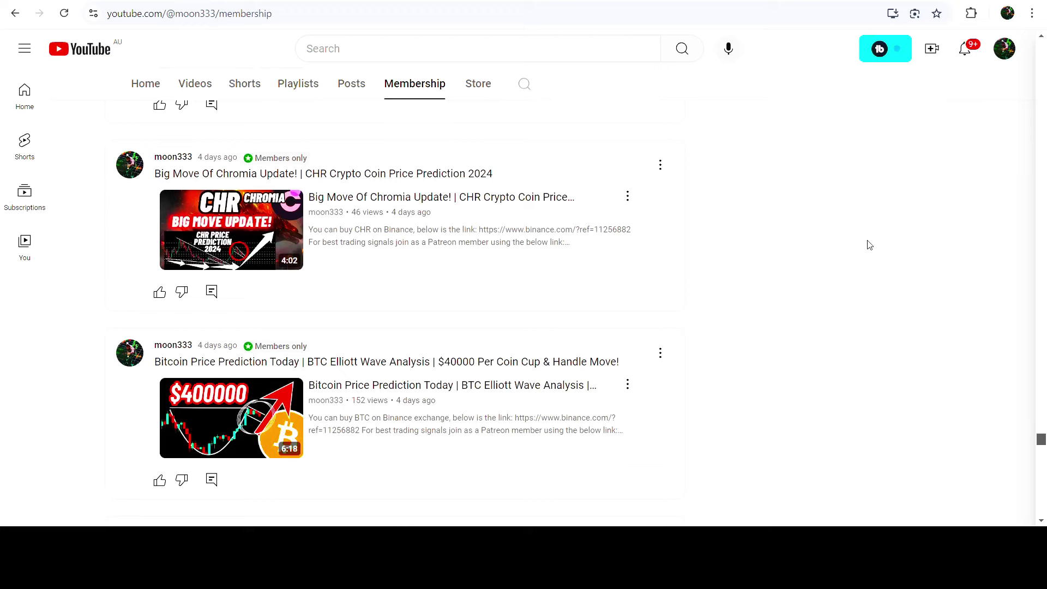
scroll(869, 246, "down", 8)
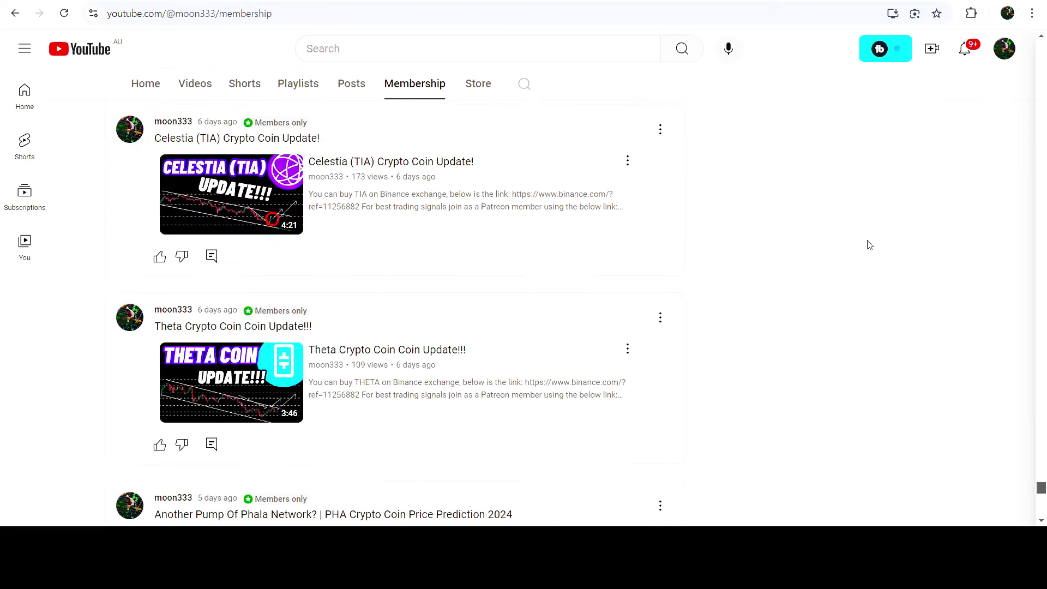
scroll(870, 246, "down", 9)
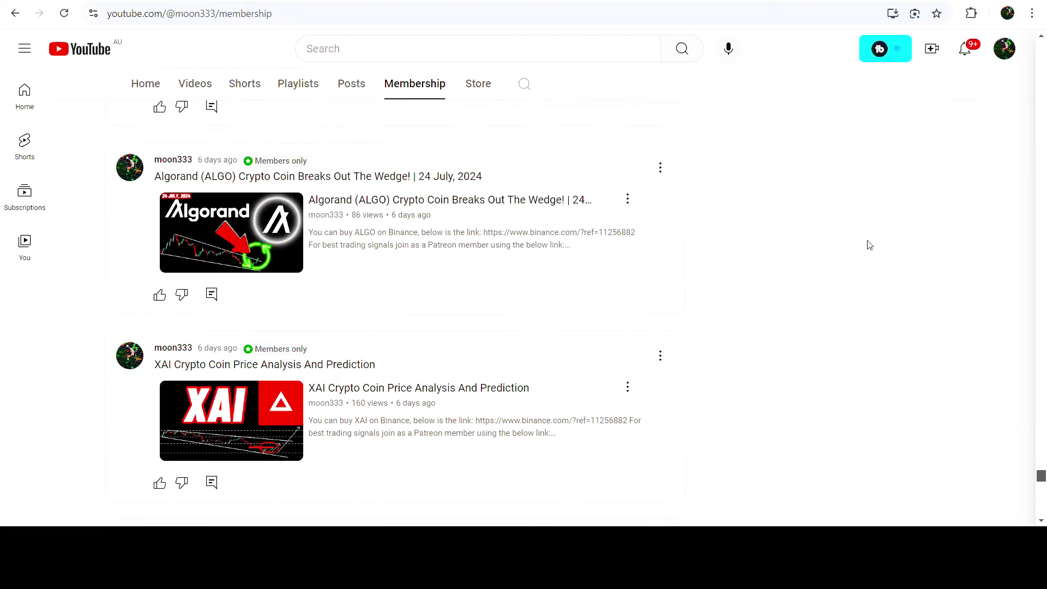
scroll(870, 245, "down", 8)
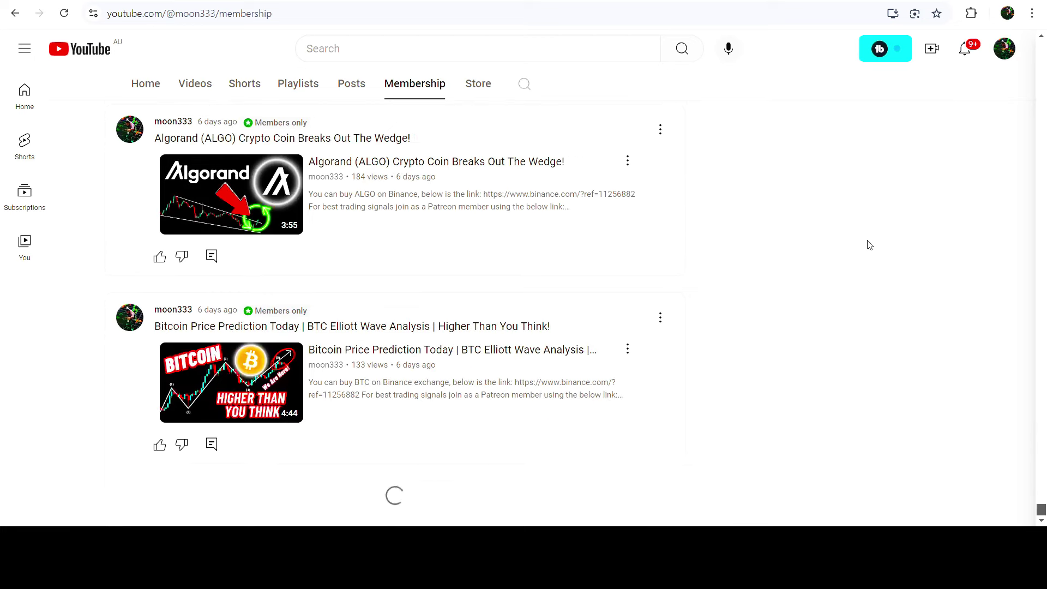
scroll(870, 245, "down", 10)
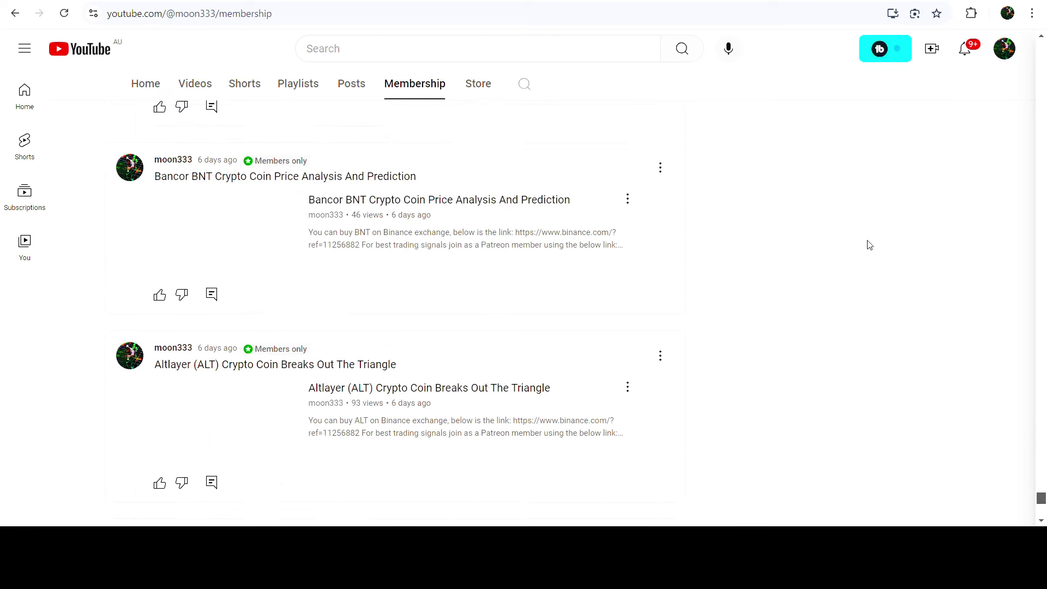
scroll(870, 245, "down", 12)
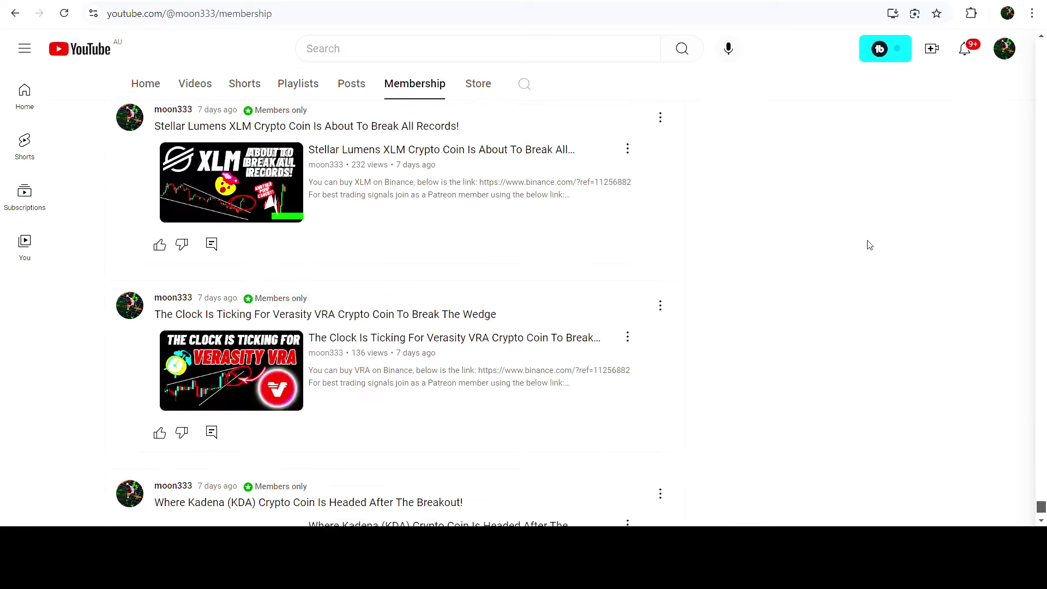
scroll(867, 244, "down", 5)
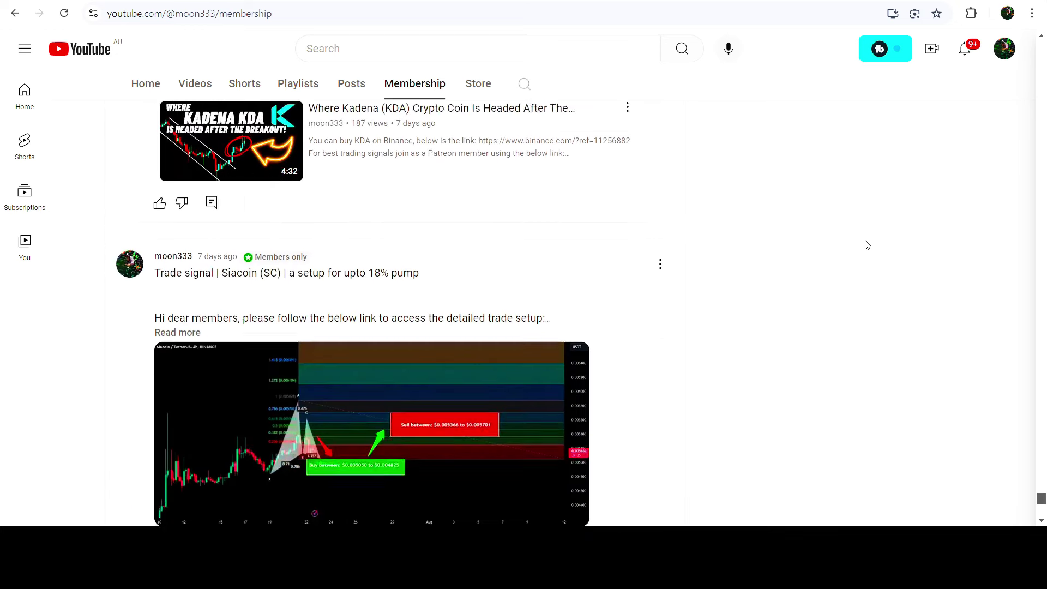